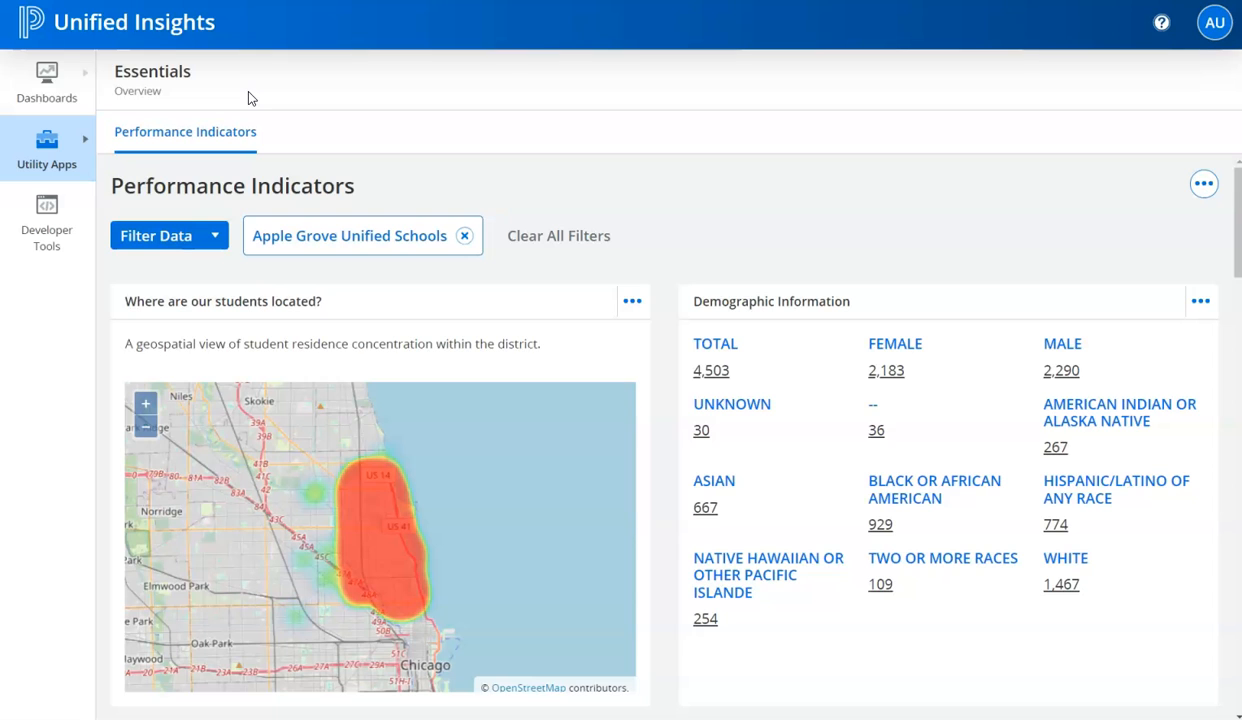
- Open Student Search under the Classroom dashboards and remove its staff and course filters
left_click(68, 96)
left_click(147, 153)
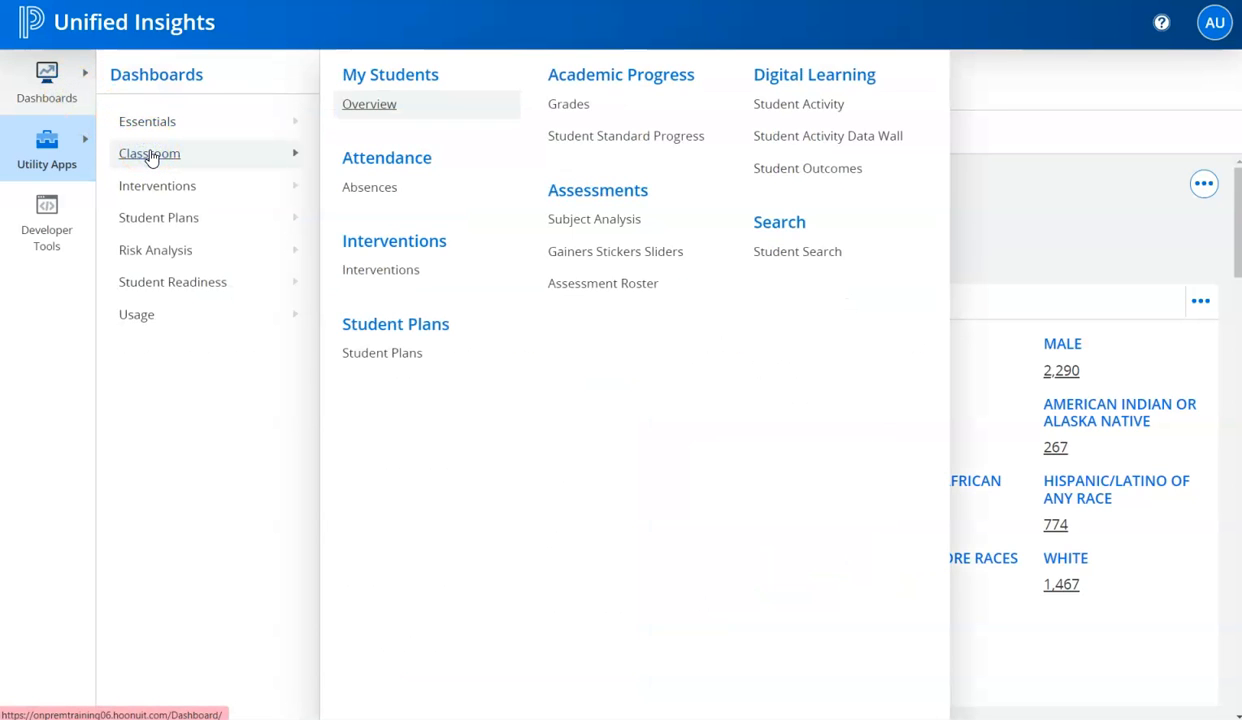
left_click(772, 250)
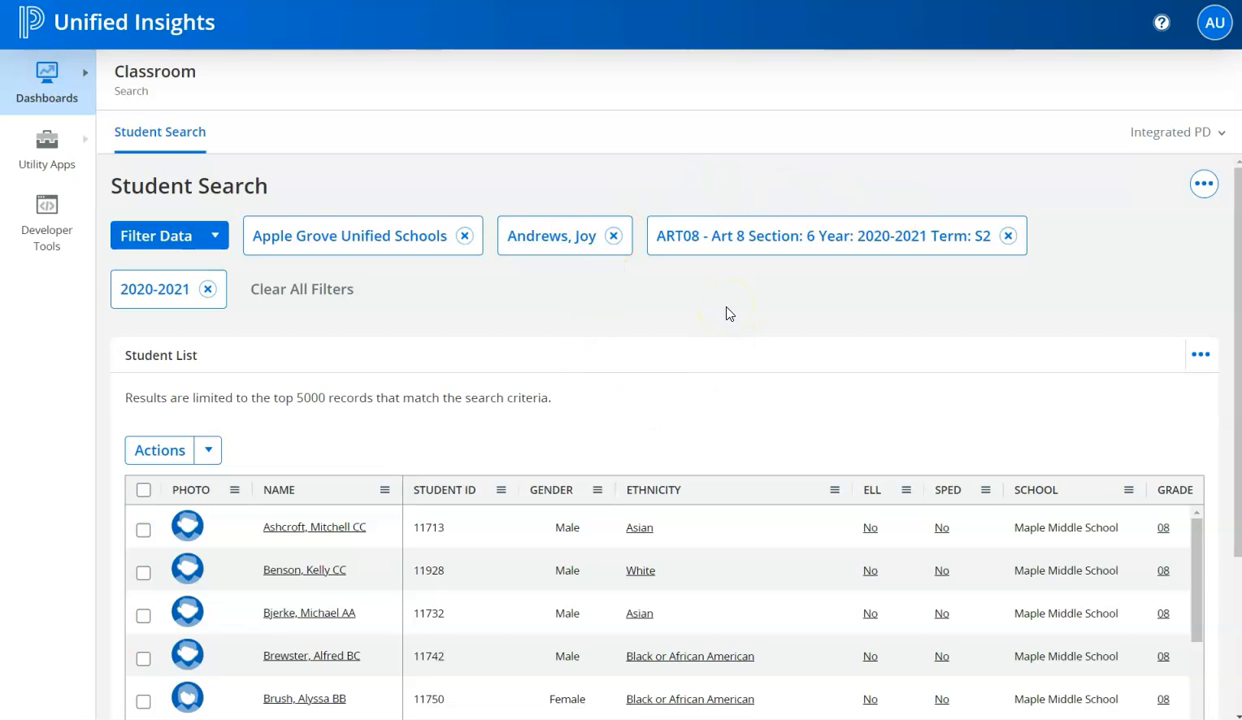
left_click(612, 236)
left_click(858, 236)
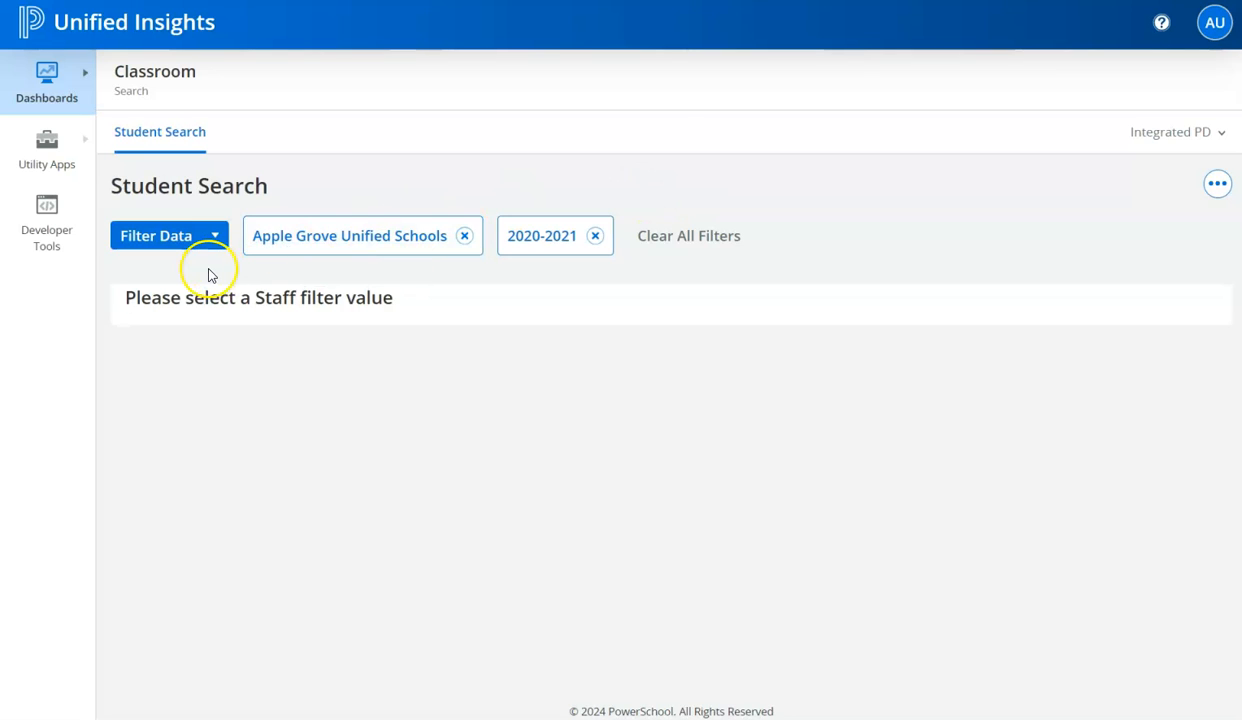
- Filter the student list by Staff, choosing the teacher whose filter was just removed
left_click(216, 237)
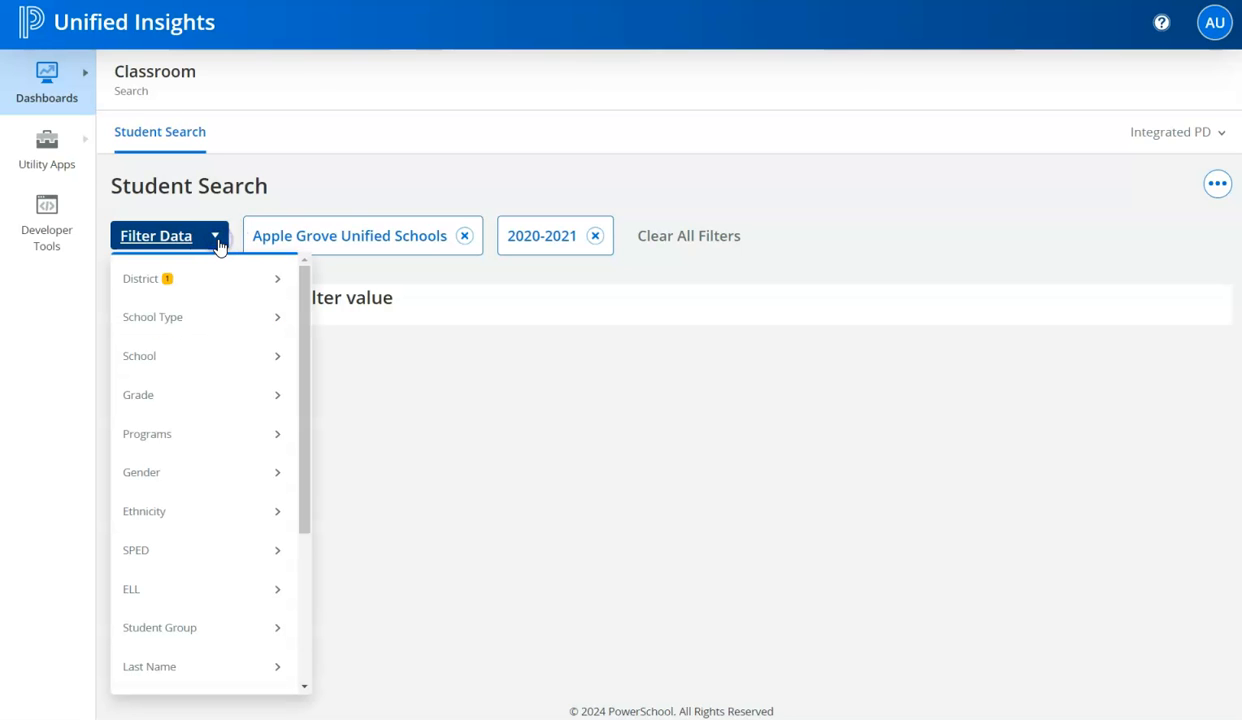
scroll(210, 488, "down", 3)
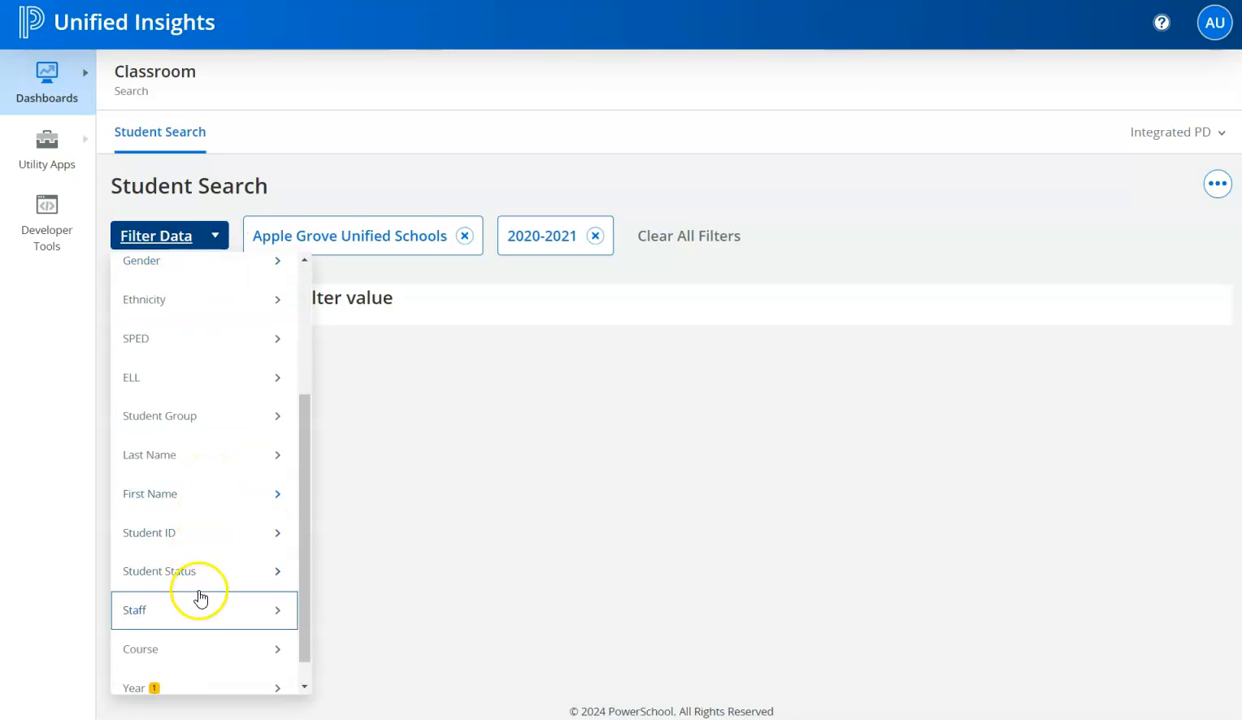
left_click(200, 597)
scroll(405, 607, "down", 1)
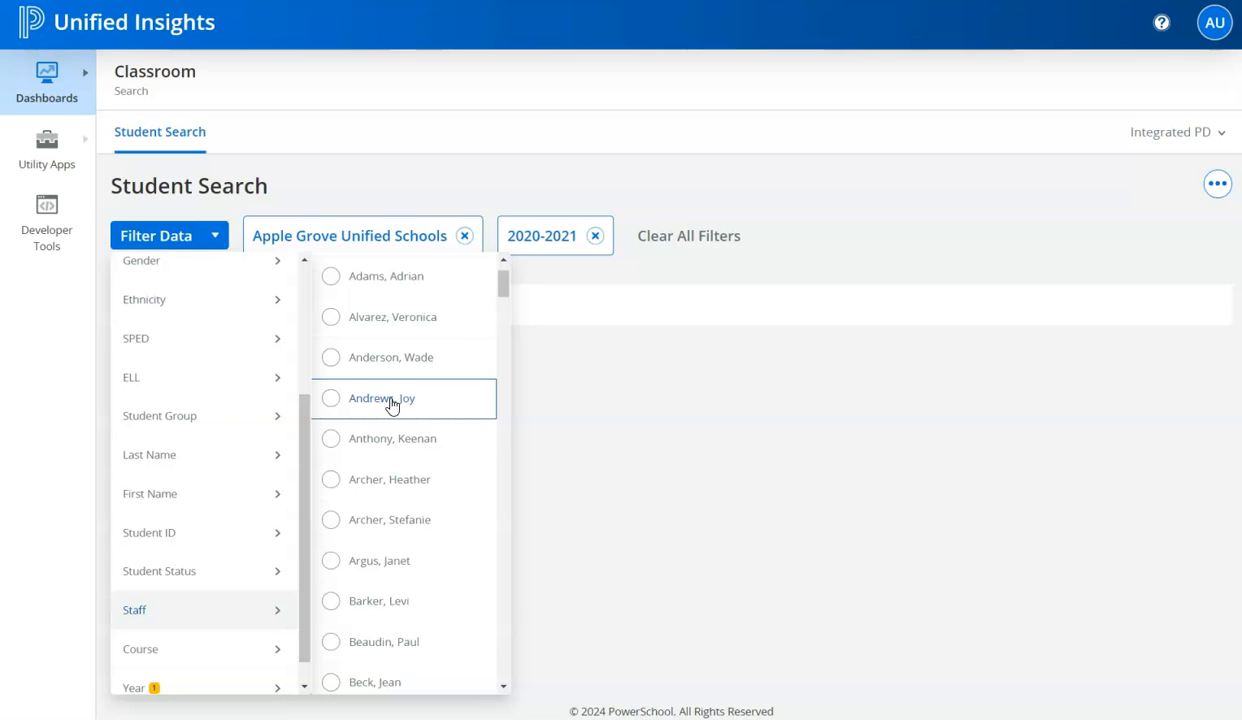
left_click(392, 405)
left_click(816, 188)
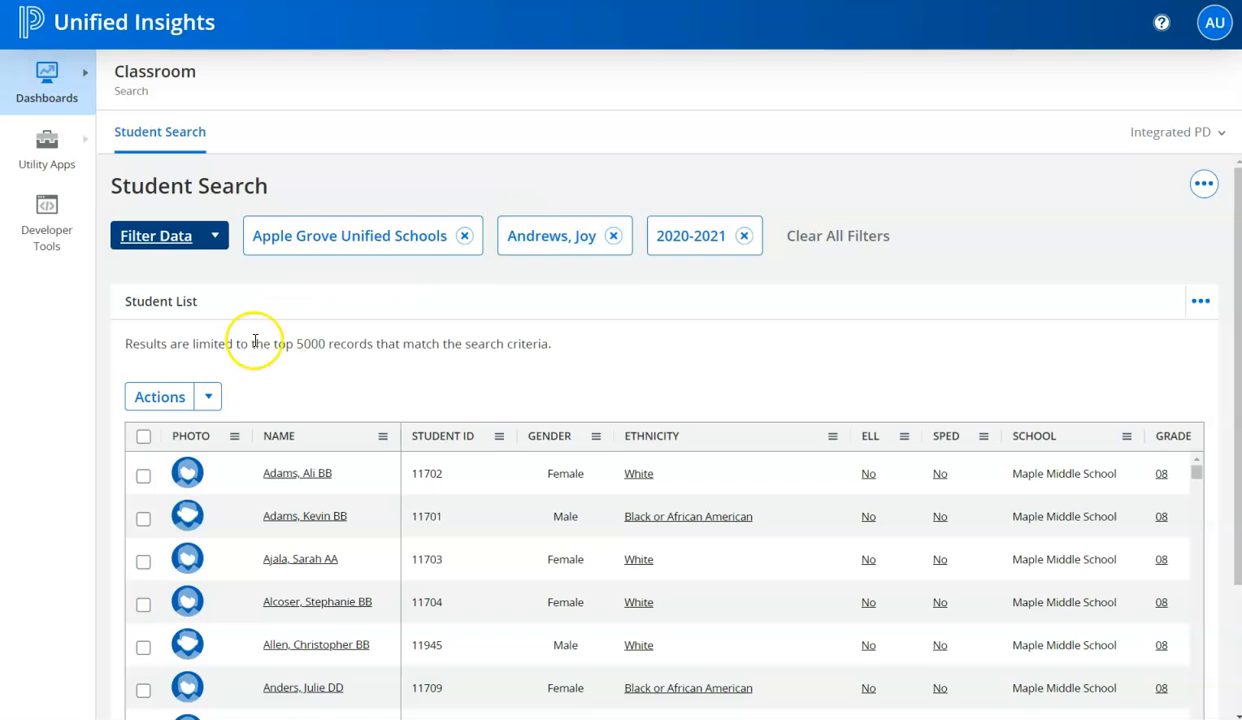
- Filter the student list by the course ART08 - Art 8 Section: 6 Year: 2020-2021 Term: S2
left_click(213, 235)
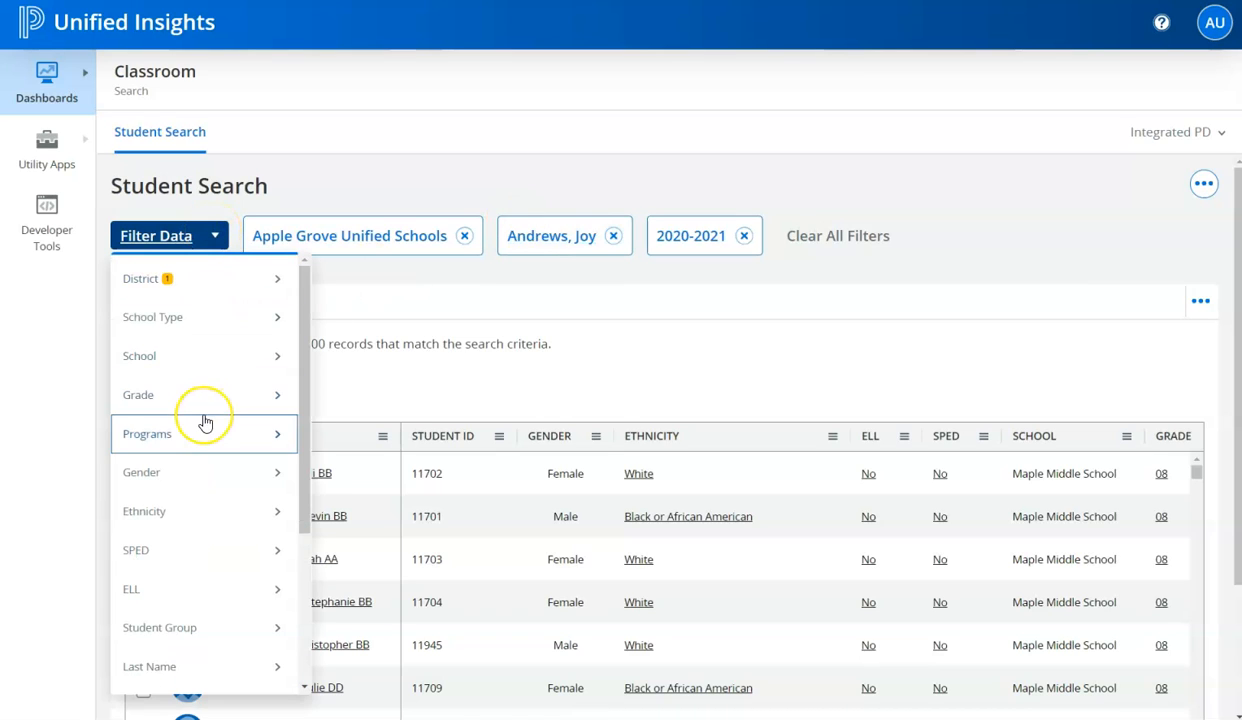
scroll(202, 421, "down", 3)
scroll(211, 500, "down", 2)
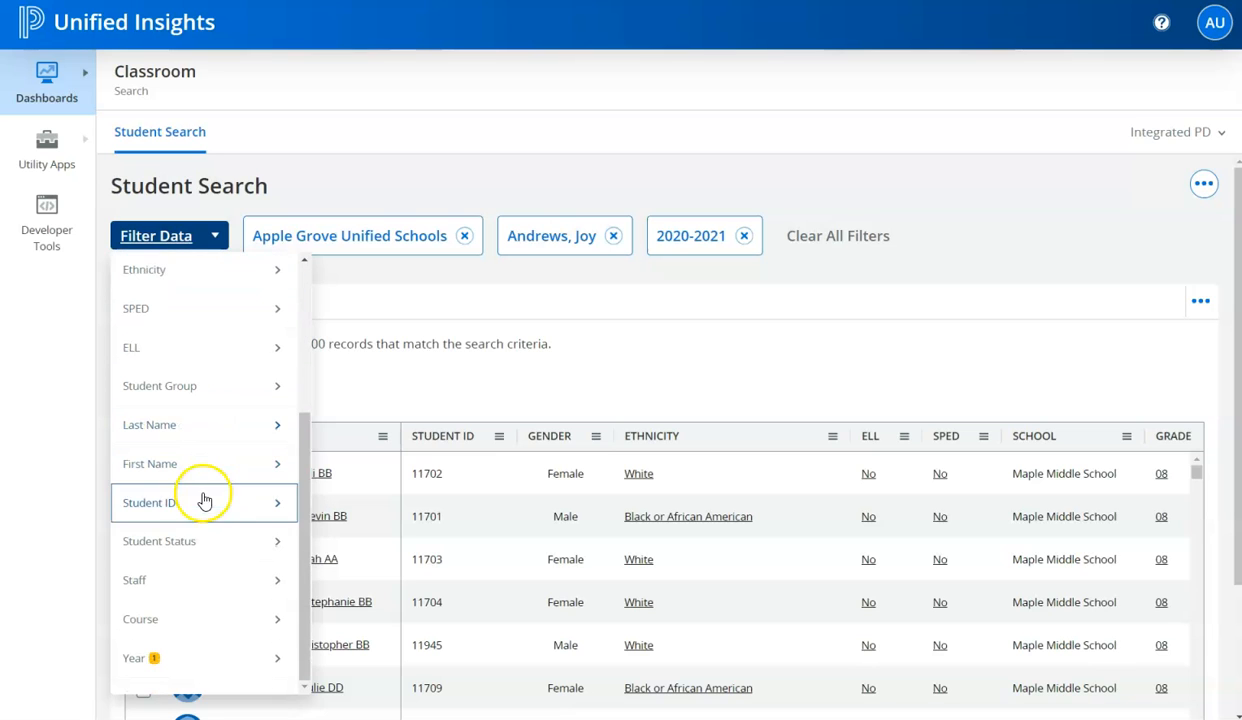
left_click(200, 620)
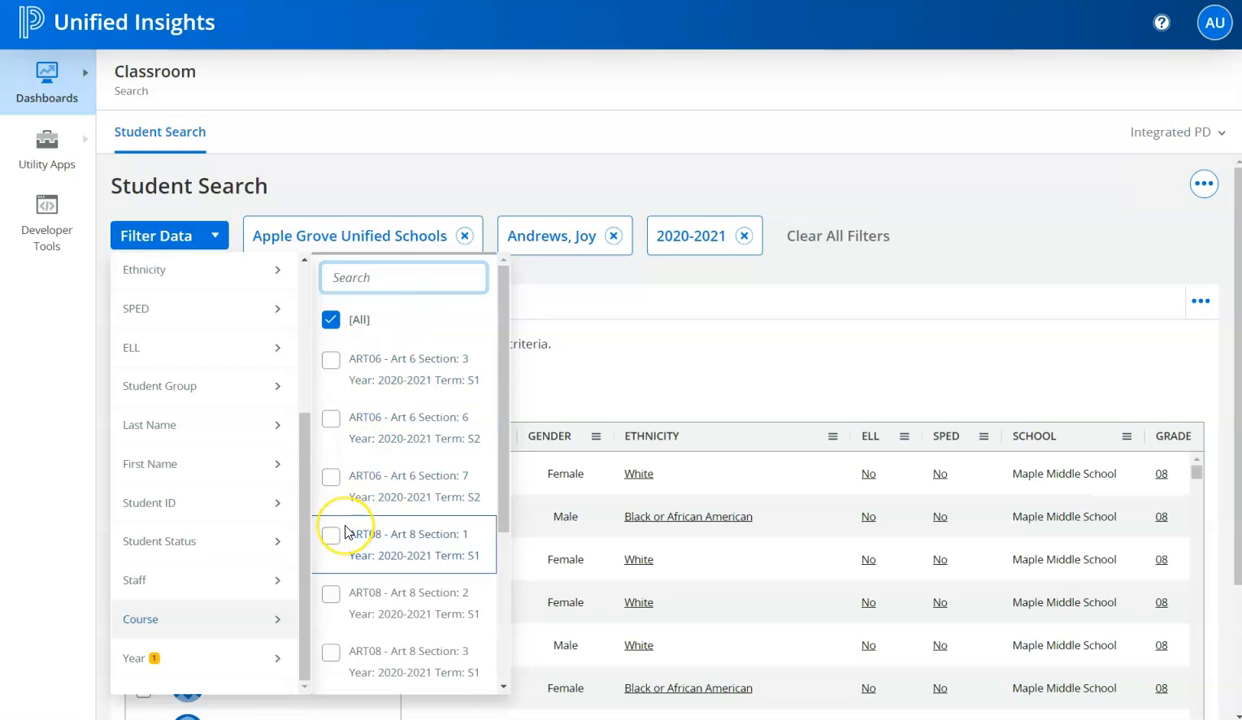
scroll(345, 531, "down", 5)
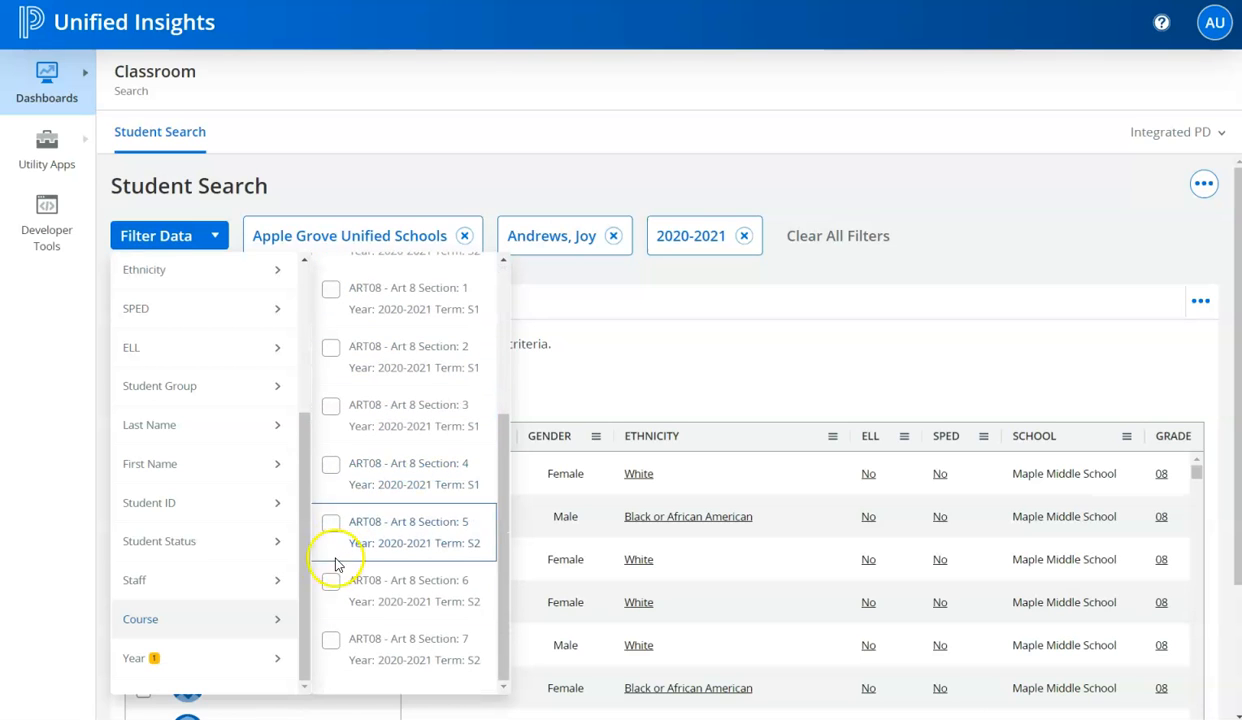
left_click(331, 586)
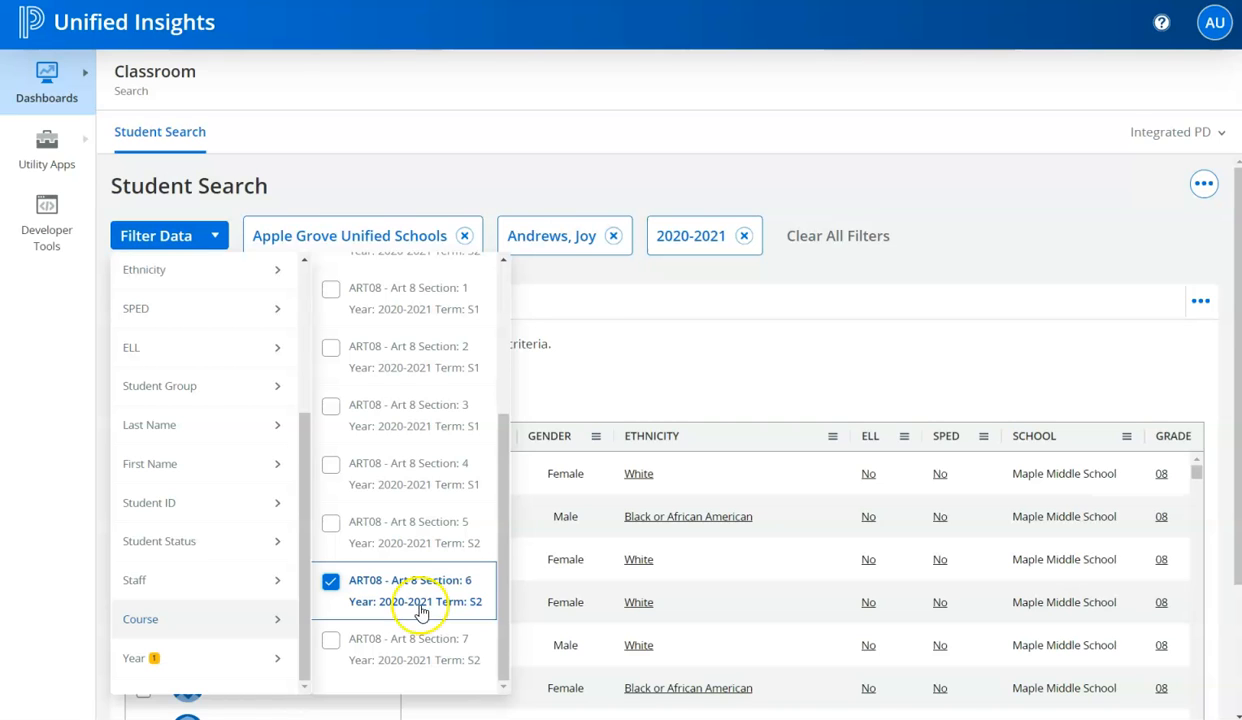
left_click(965, 200)
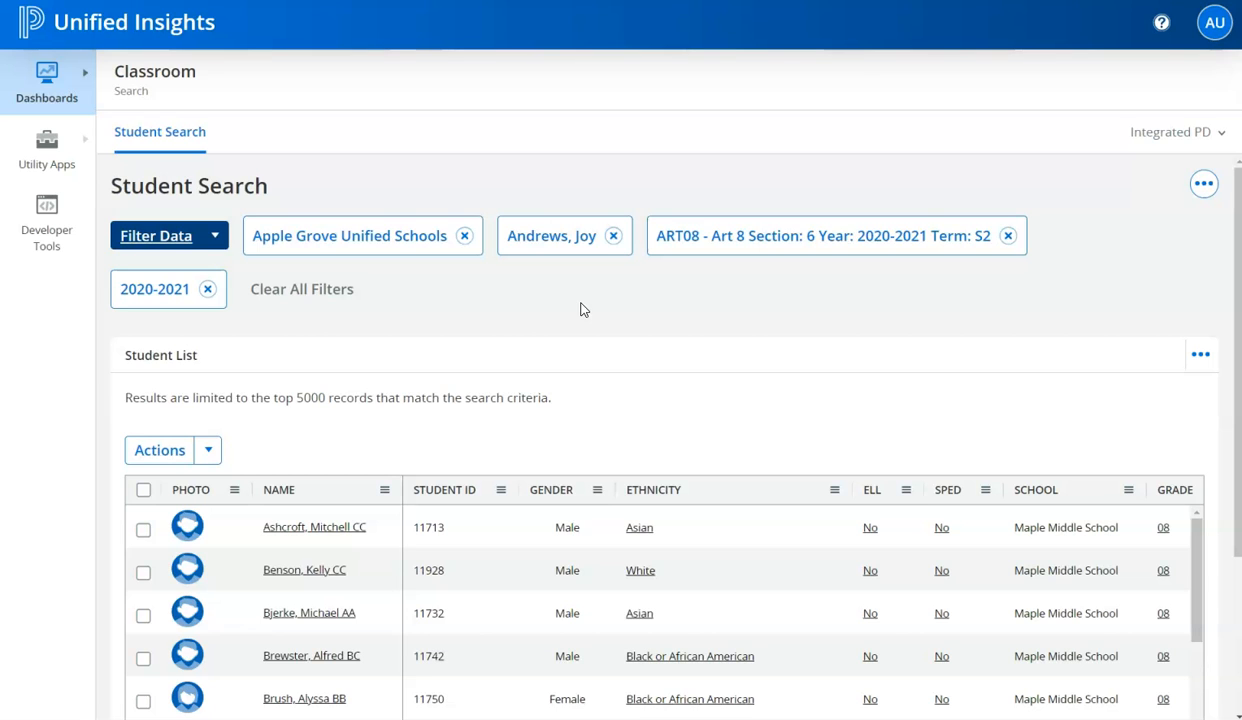
- Select the first, third, fourth and fifth students individually in the Student List
scroll(395, 395, "down", 1)
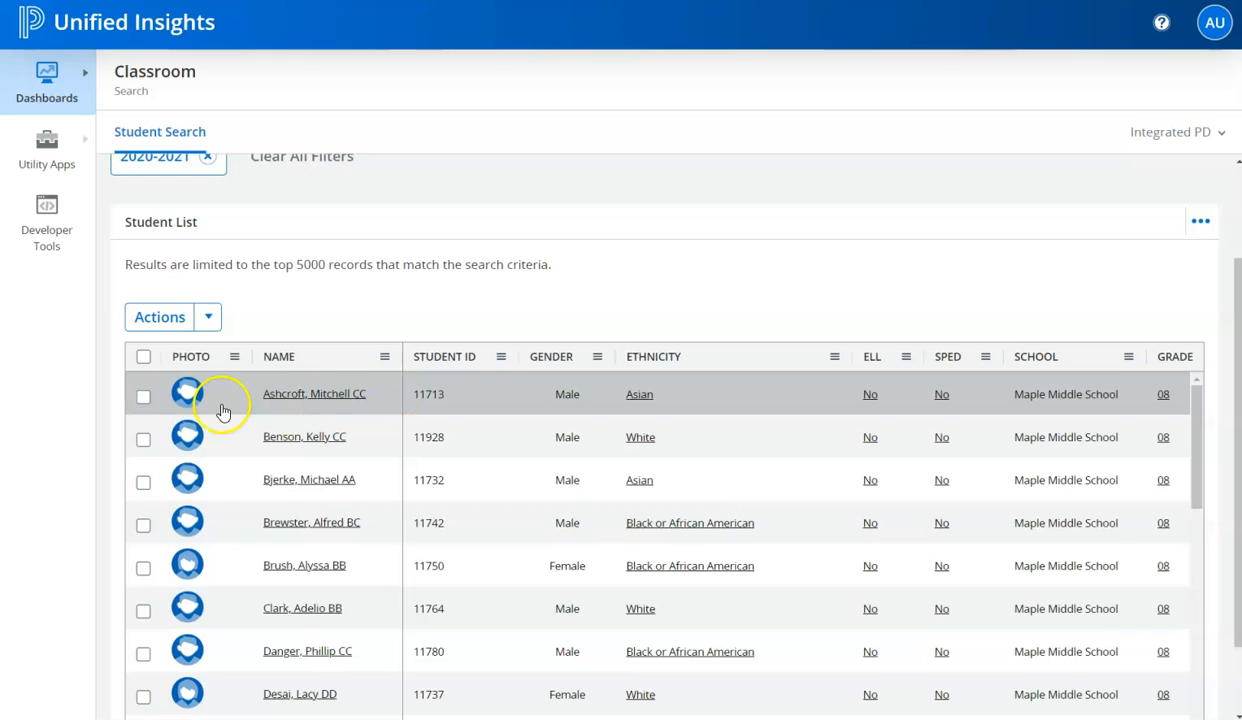
left_click(140, 400)
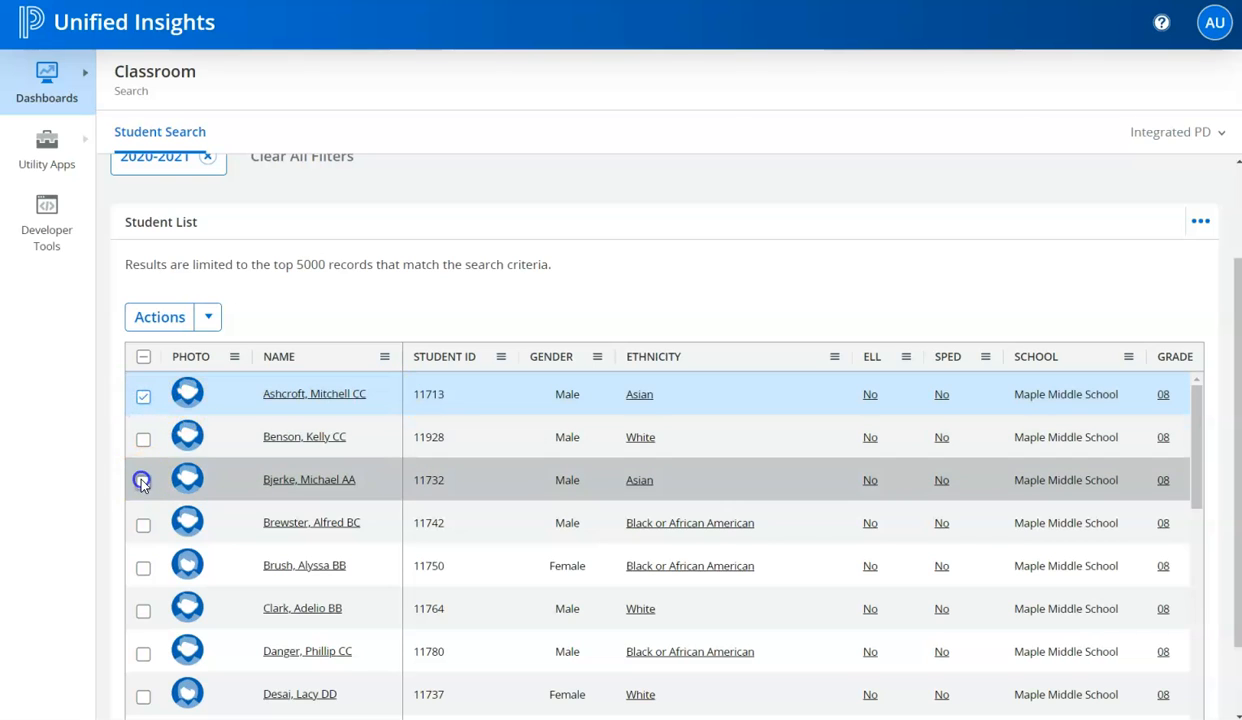
left_click(142, 481)
left_click(143, 524)
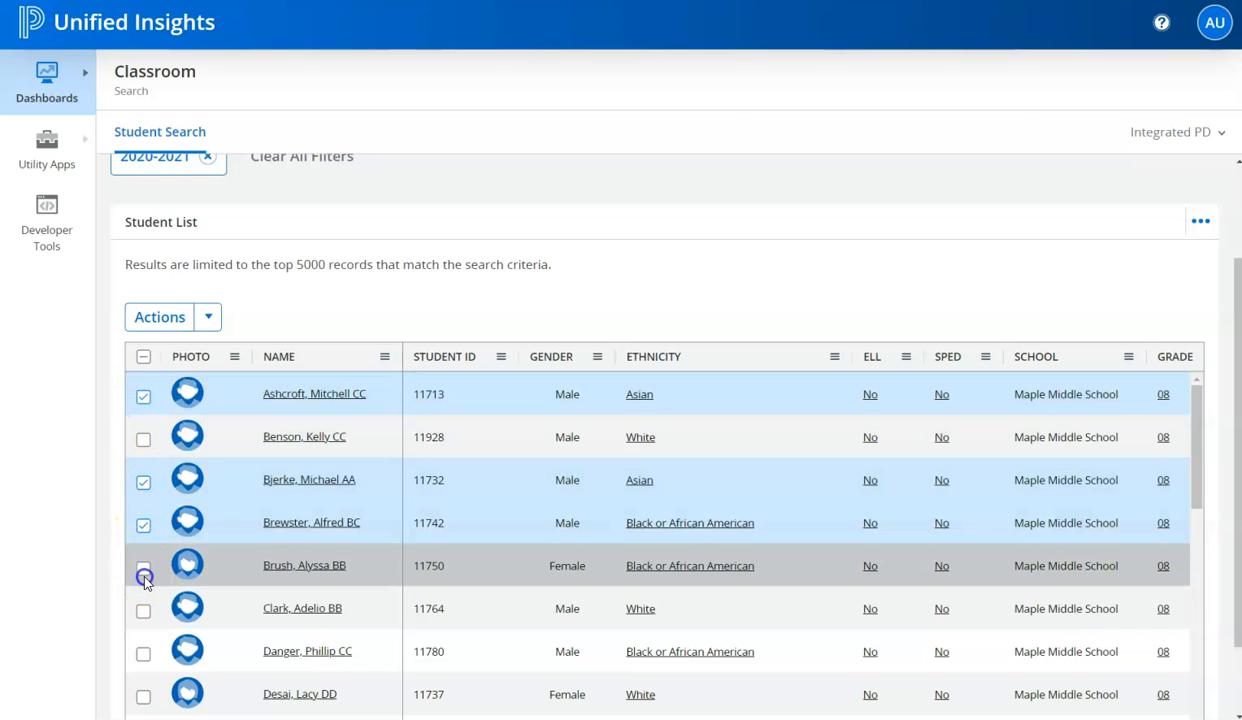
left_click(143, 568)
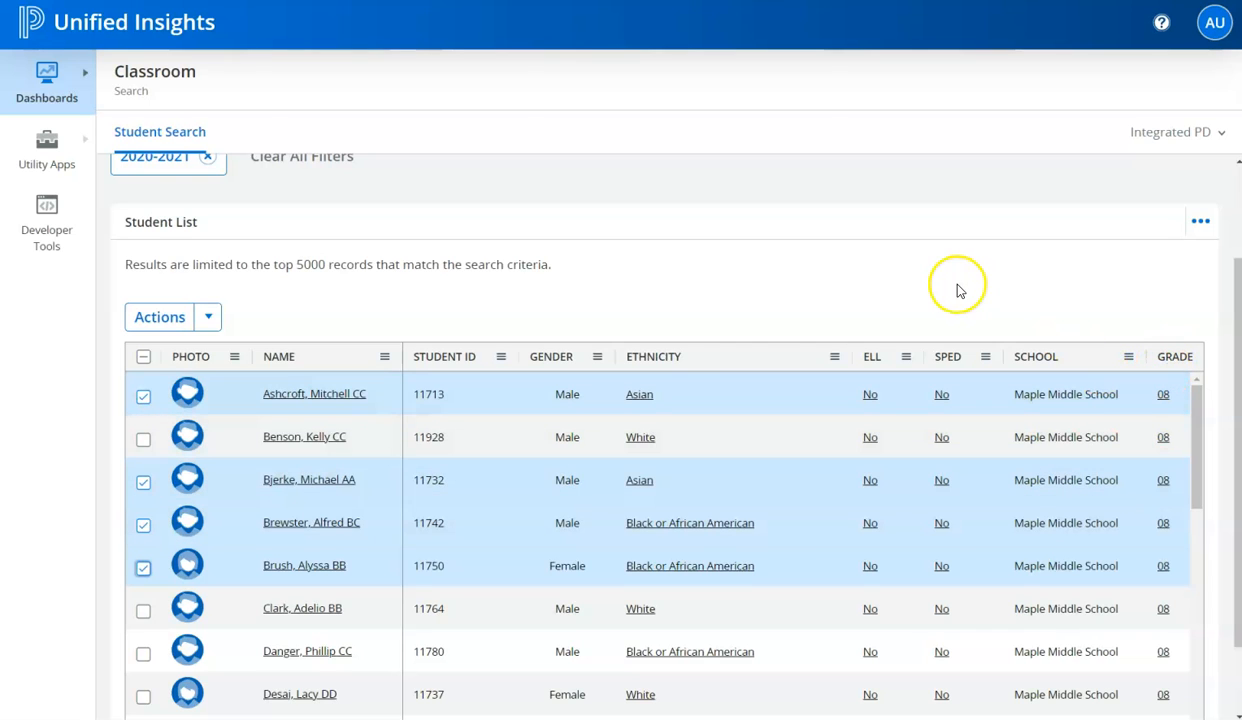
- Deselect the four individually selected students in the Student List
left_click(143, 396)
left_click(143, 481)
left_click(143, 524)
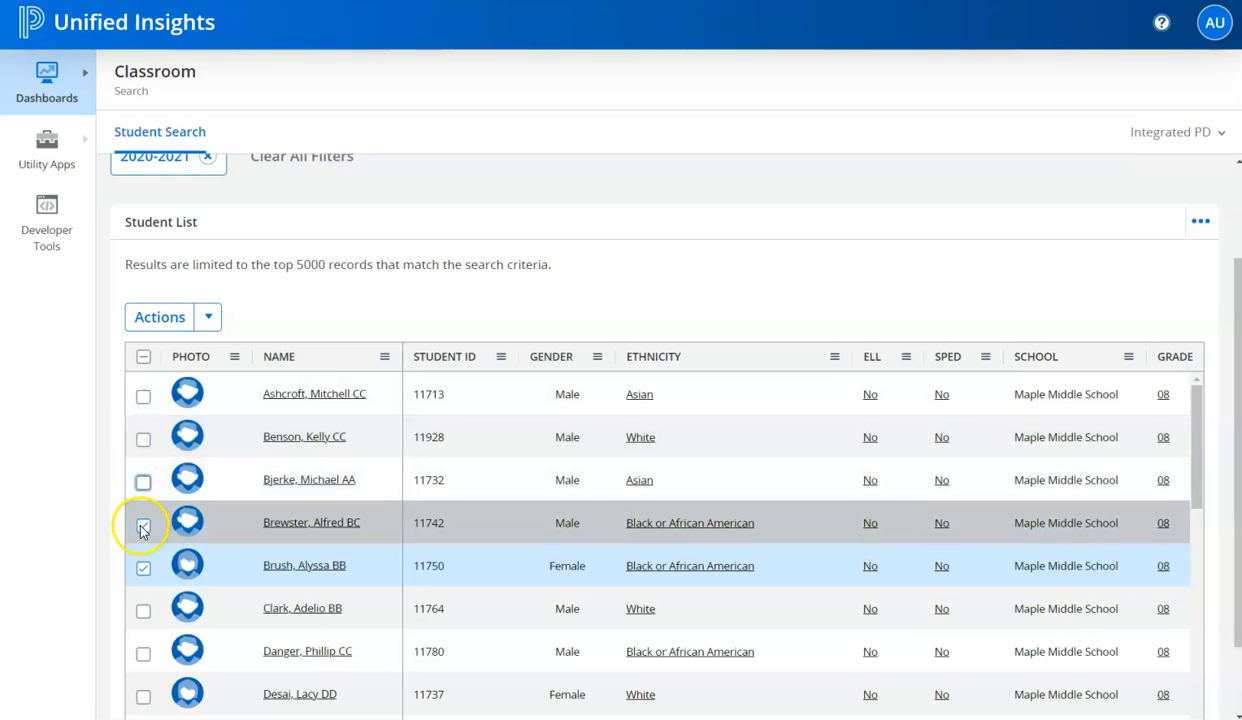
left_click(143, 567)
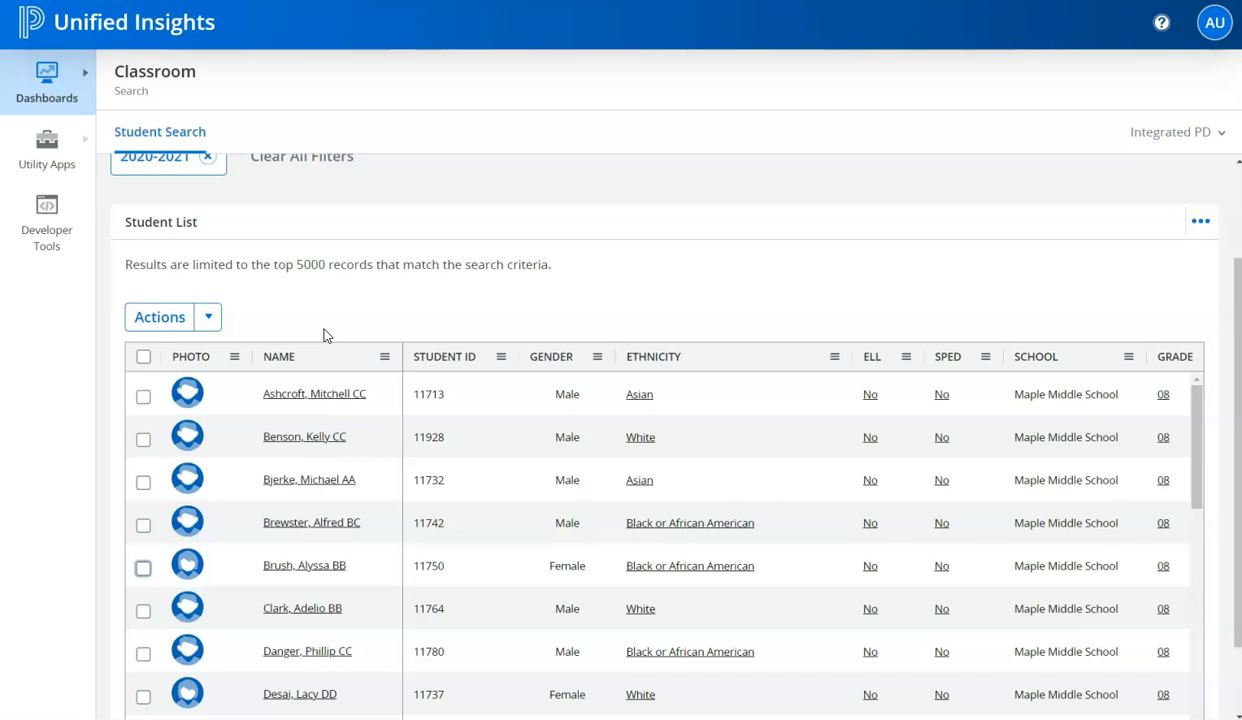
- Select all students in the Student List and start adding them to an MTSS intervention
left_click(143, 358)
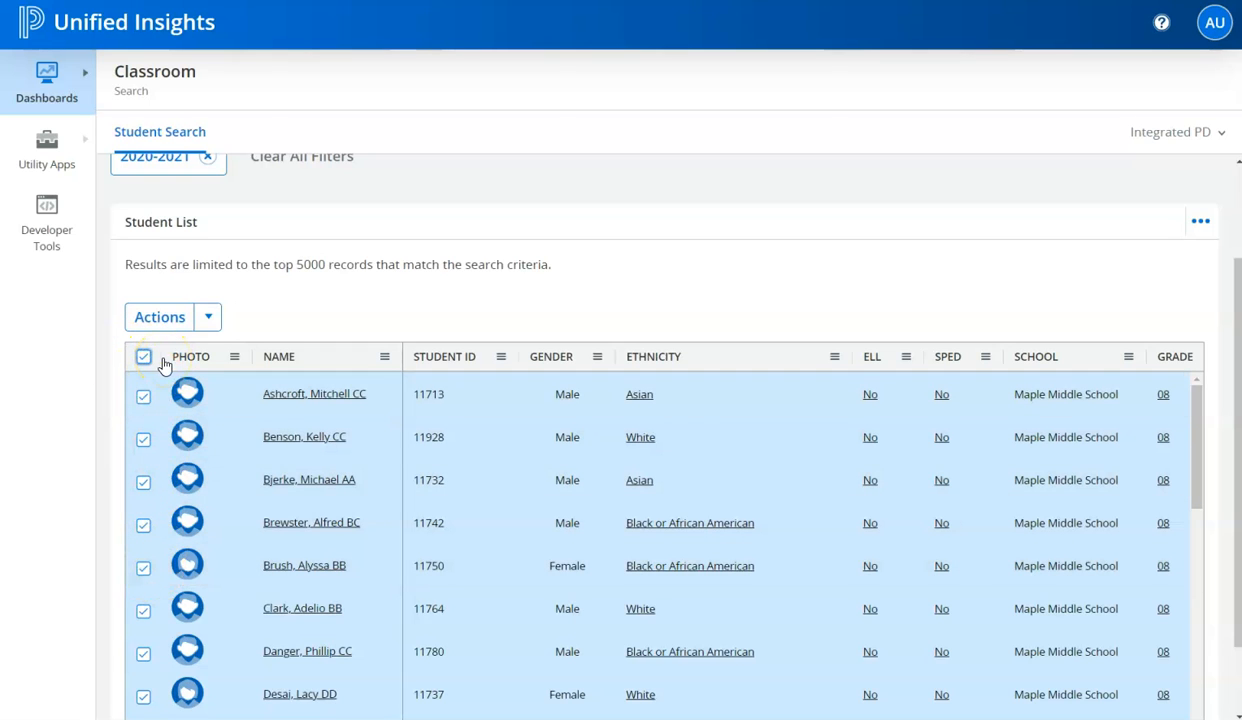
left_click(208, 318)
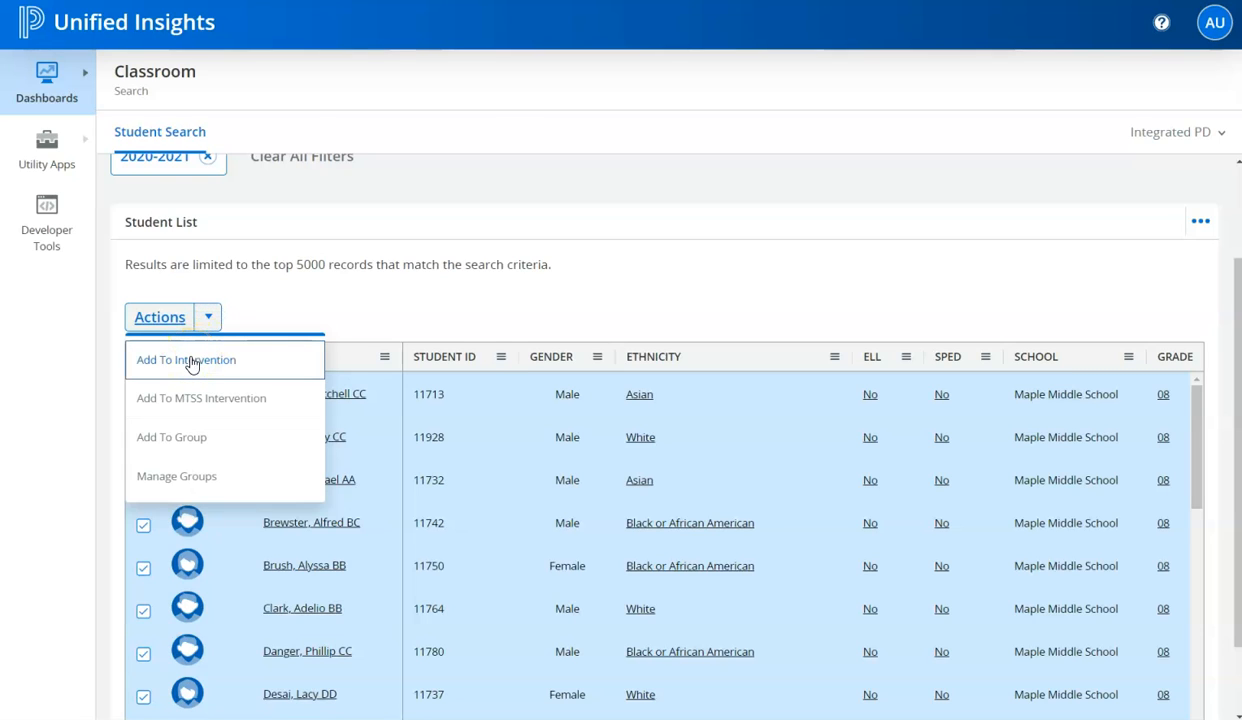
left_click(185, 405)
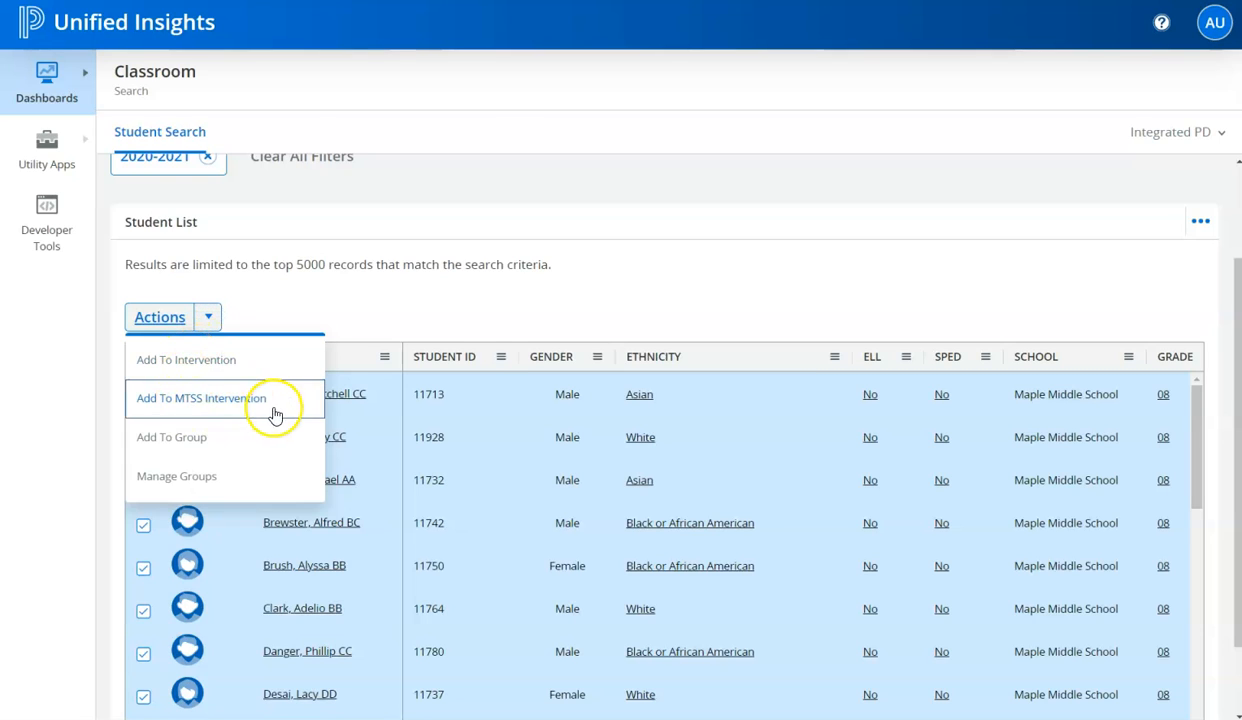
left_click(194, 410)
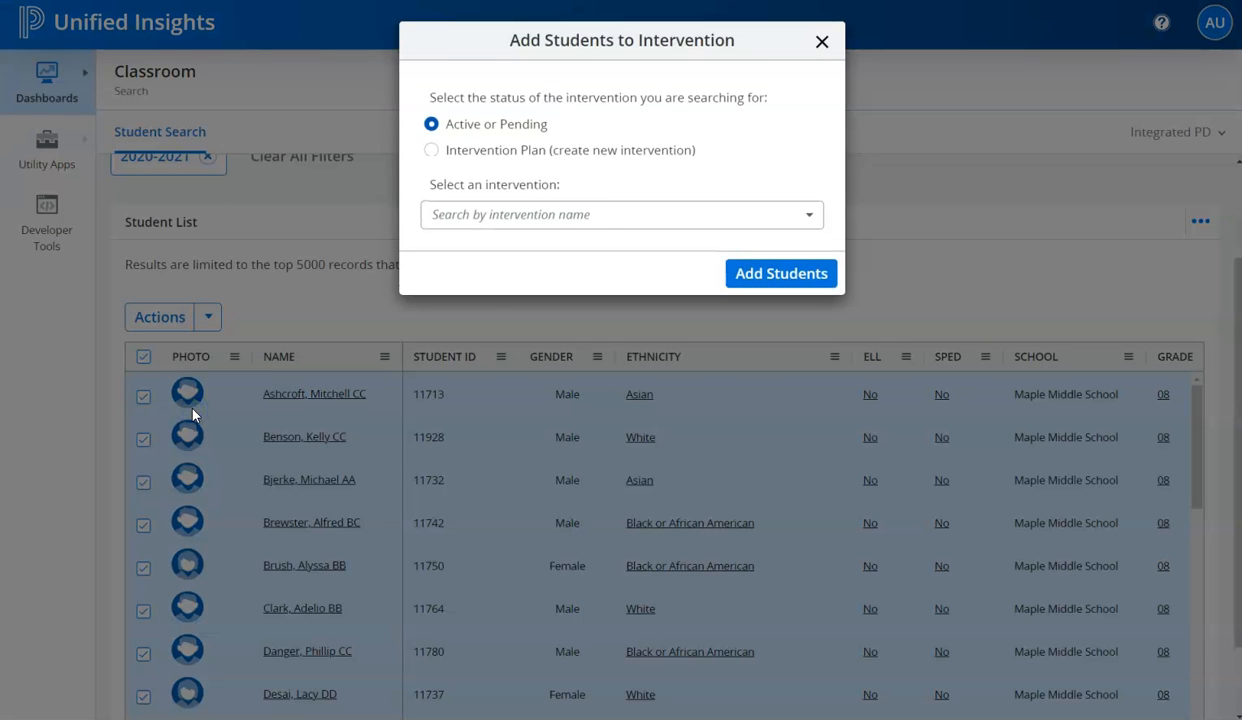
- Search the active or pending interventions for "1st" and add the students to 1st Summer Math Camp 2024 (S)
left_click(549, 216)
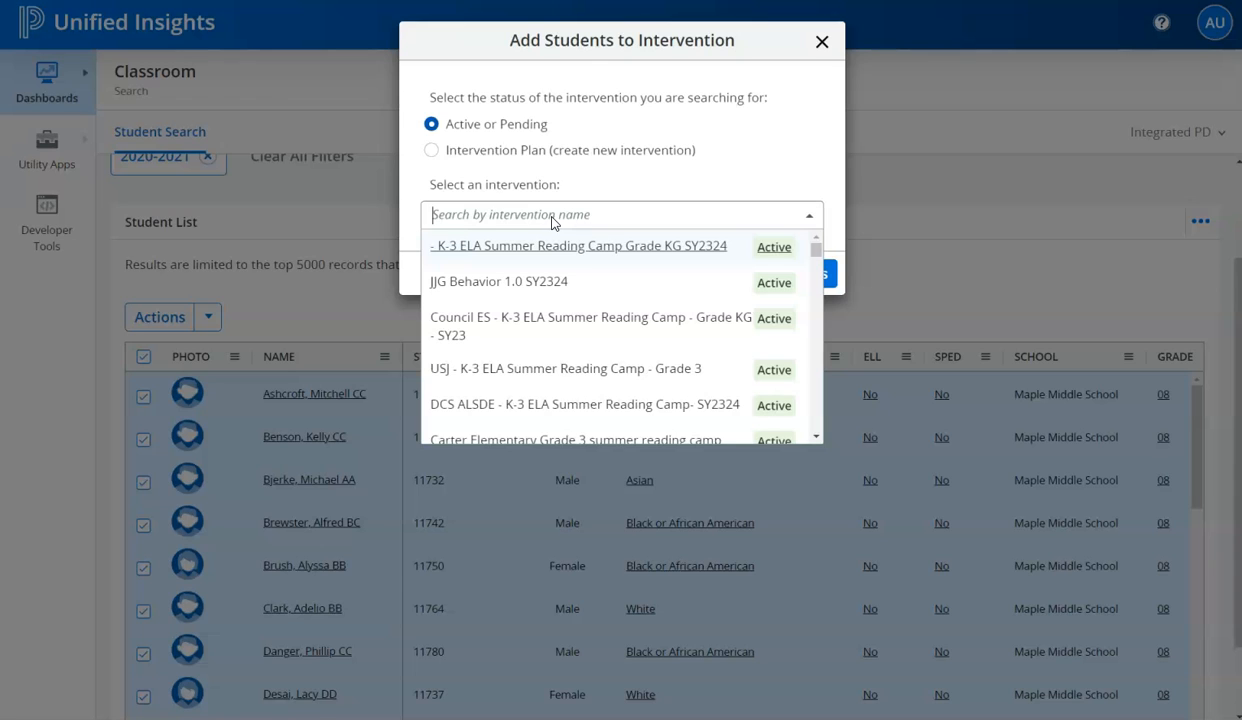
type("1st")
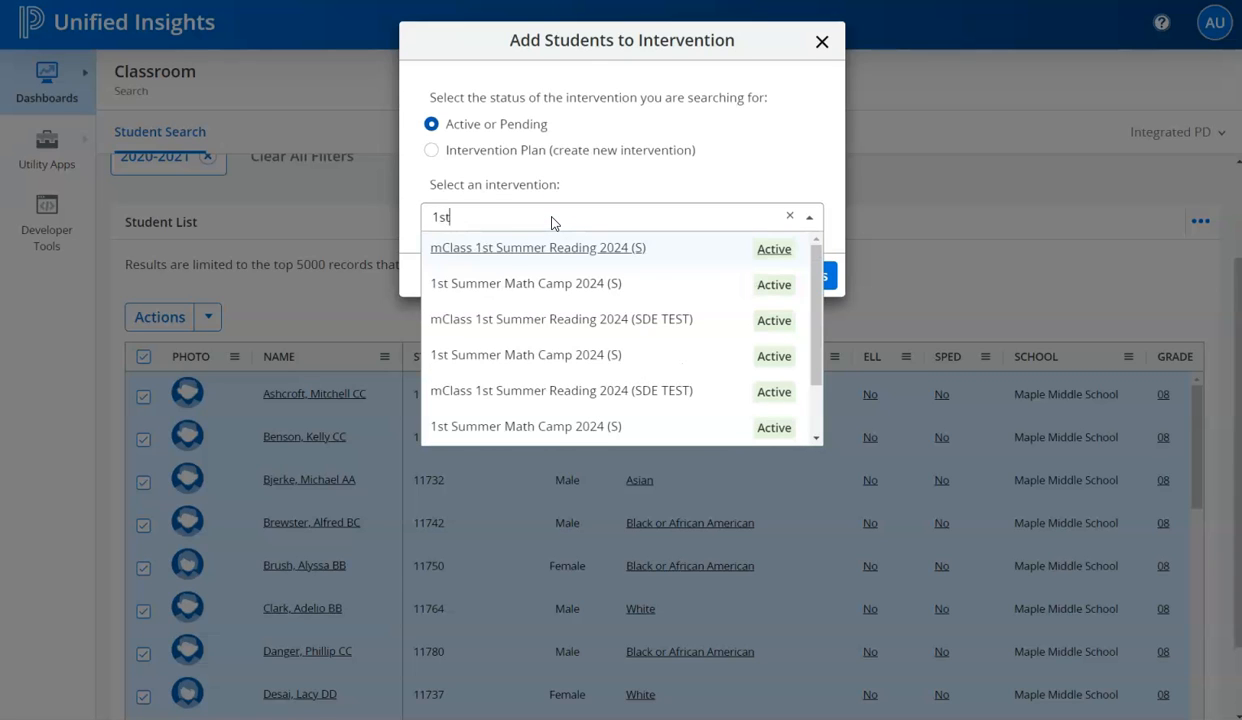
left_click(543, 284)
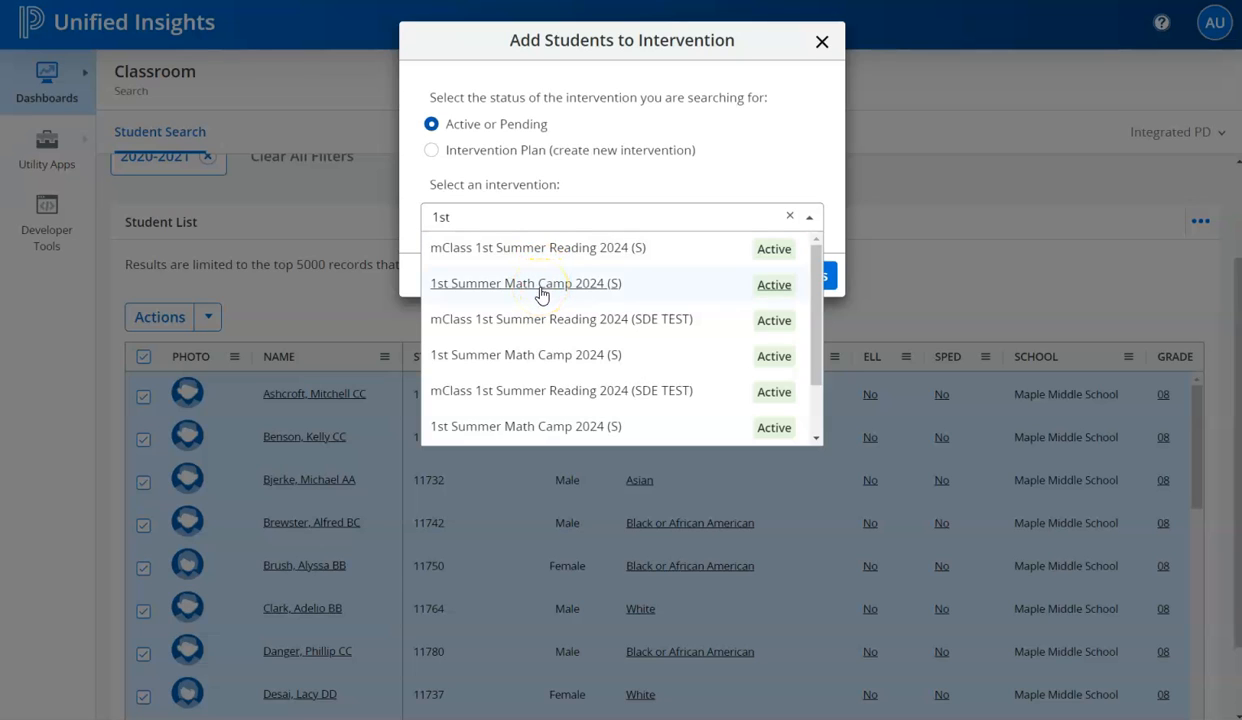
left_click(538, 322)
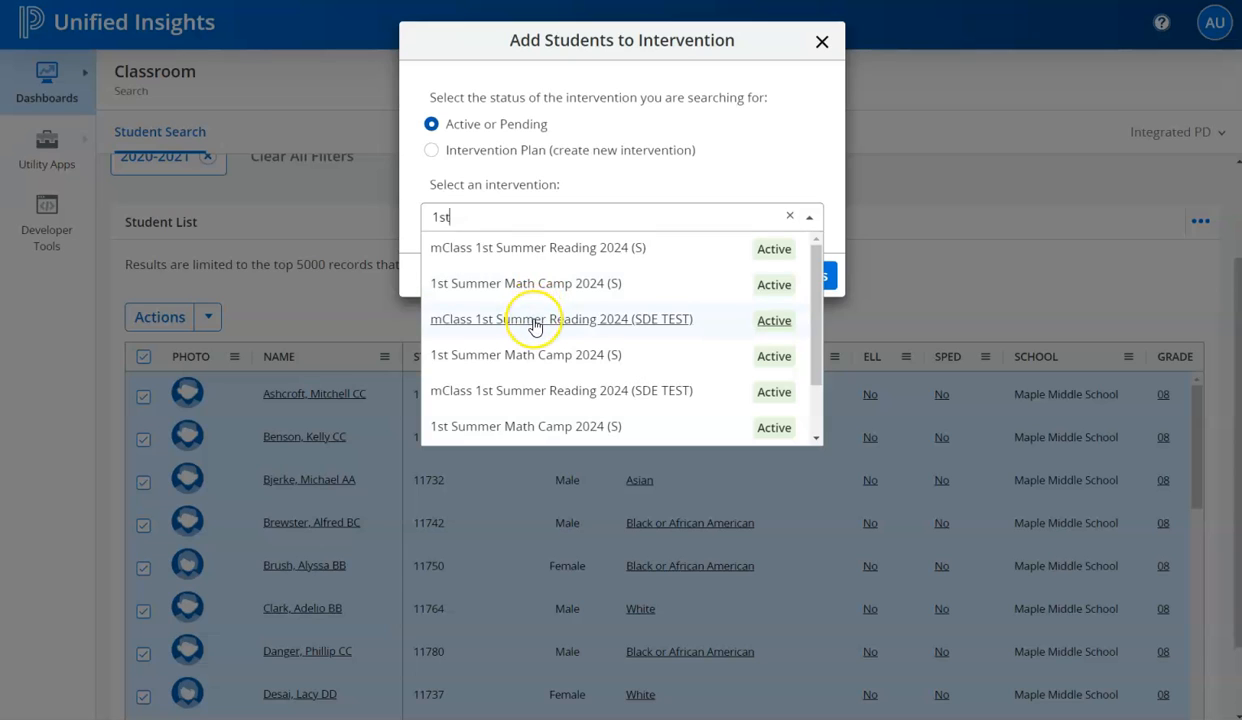
left_click(537, 288)
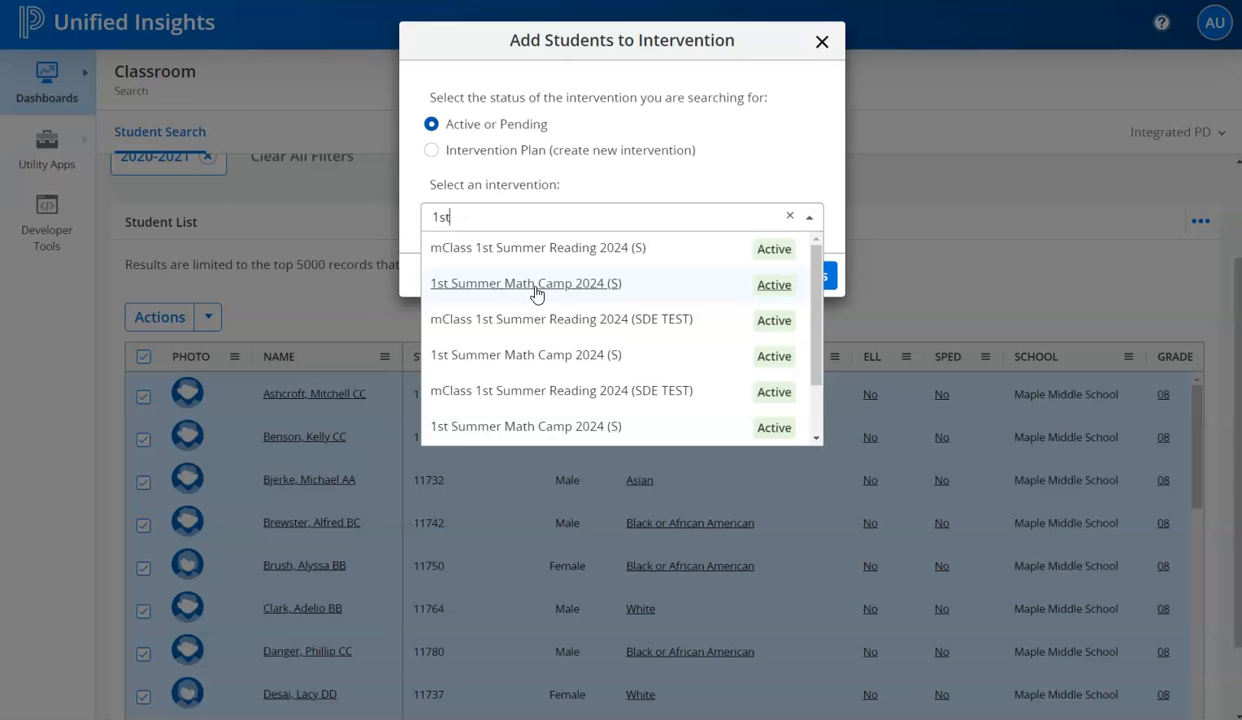
left_click(537, 288)
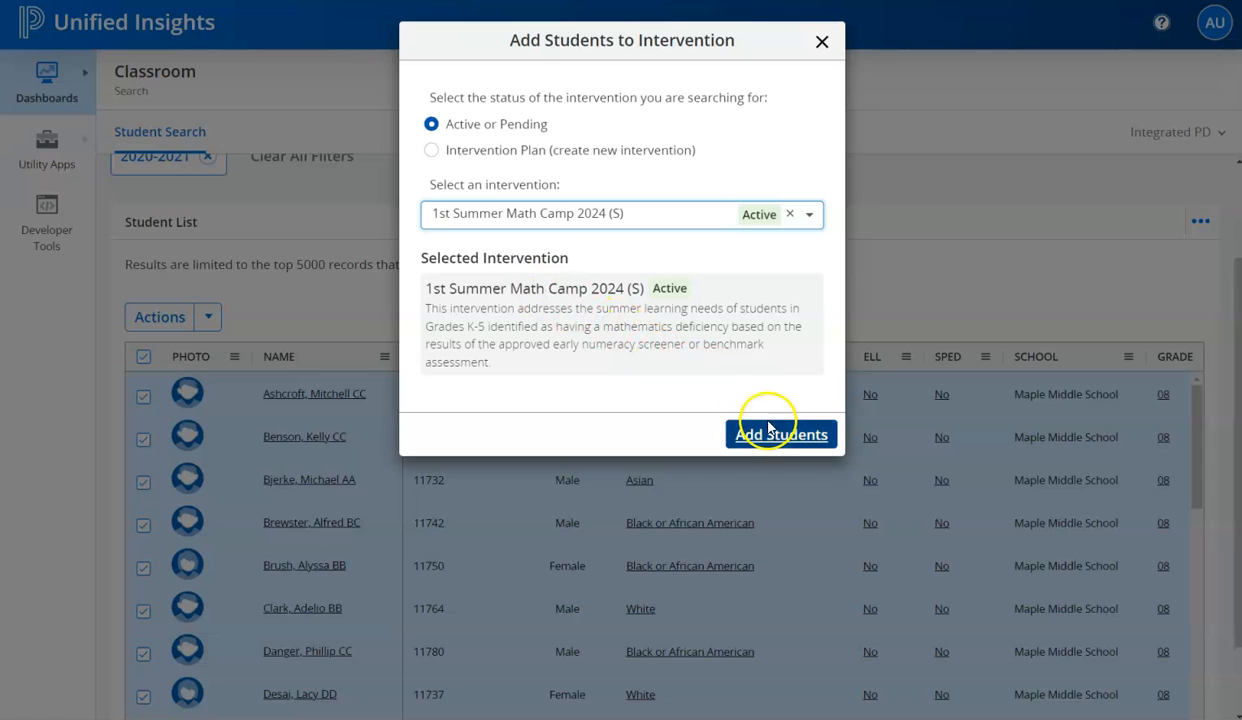
left_click(763, 452)
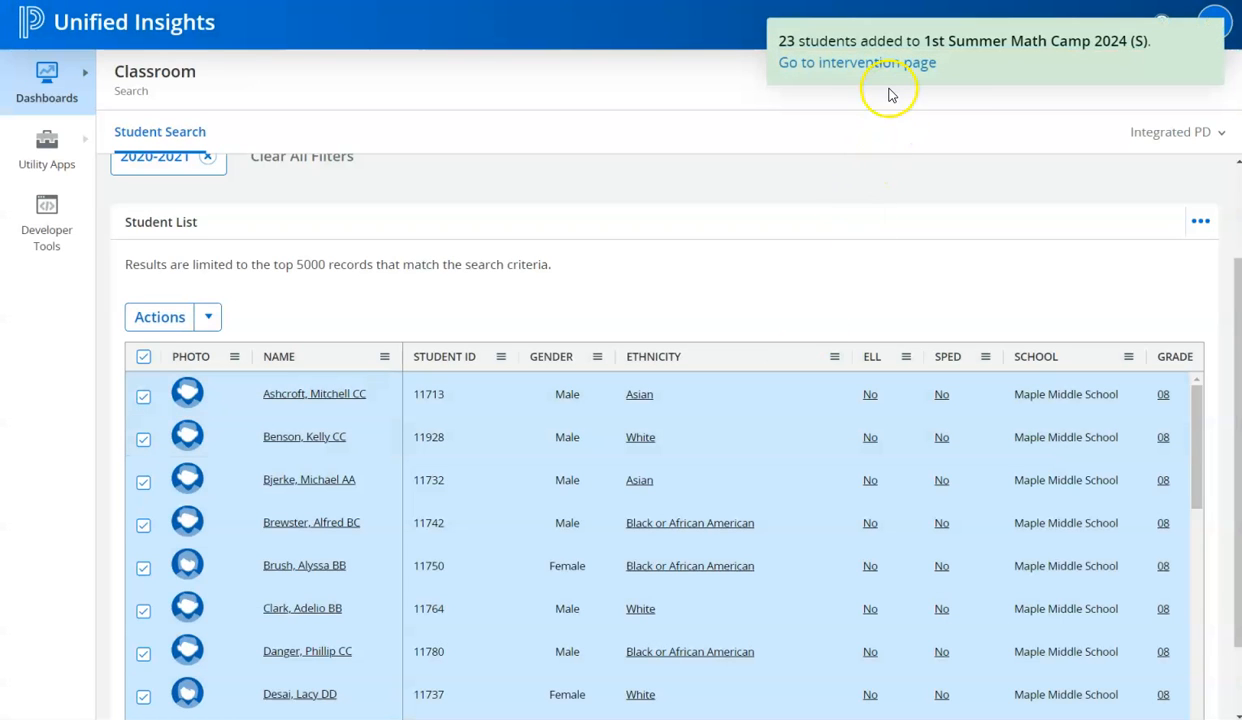
- Open the intervention's page and review its summary cards and the selected meeting's student overview
left_click(883, 68)
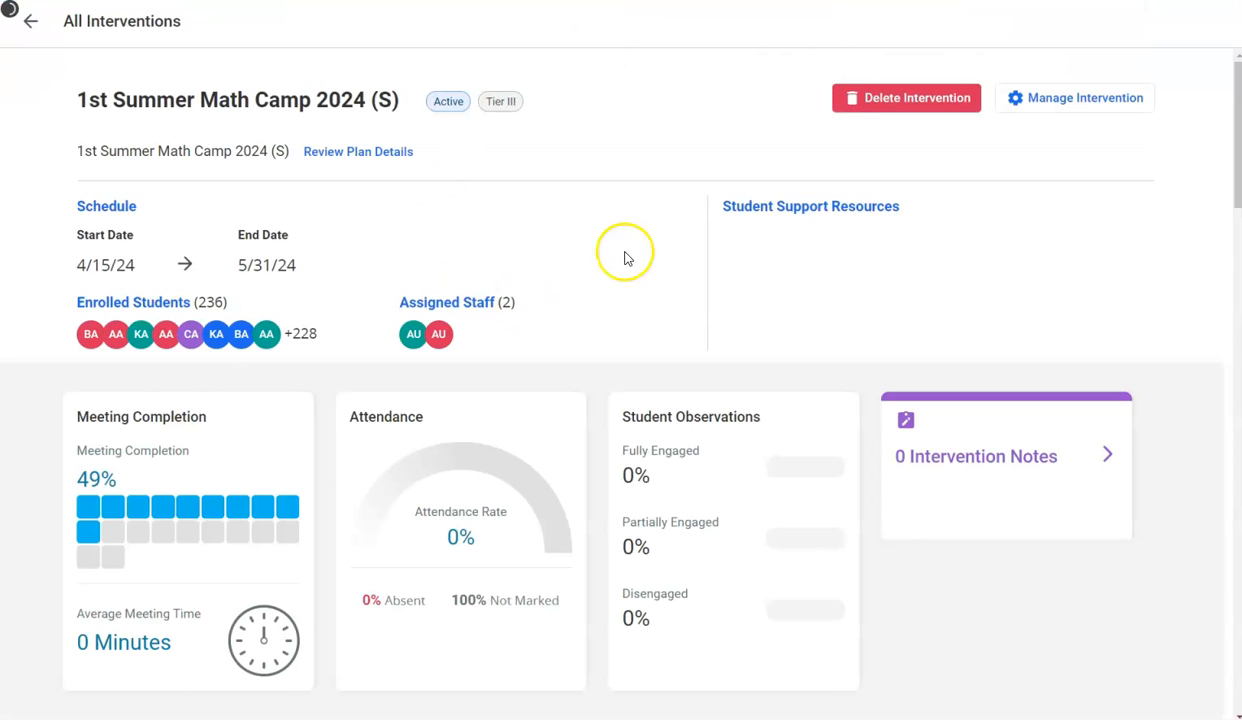
scroll(615, 280, "down", 6)
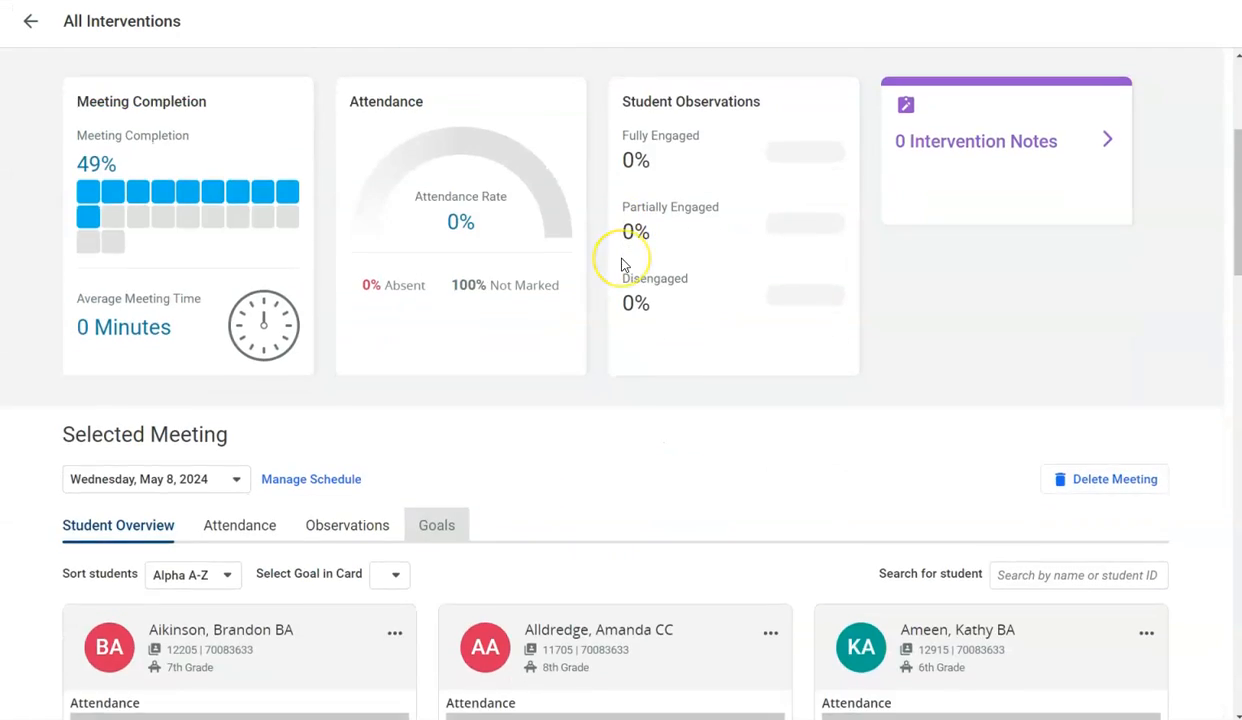
scroll(621, 265, "down", 1)
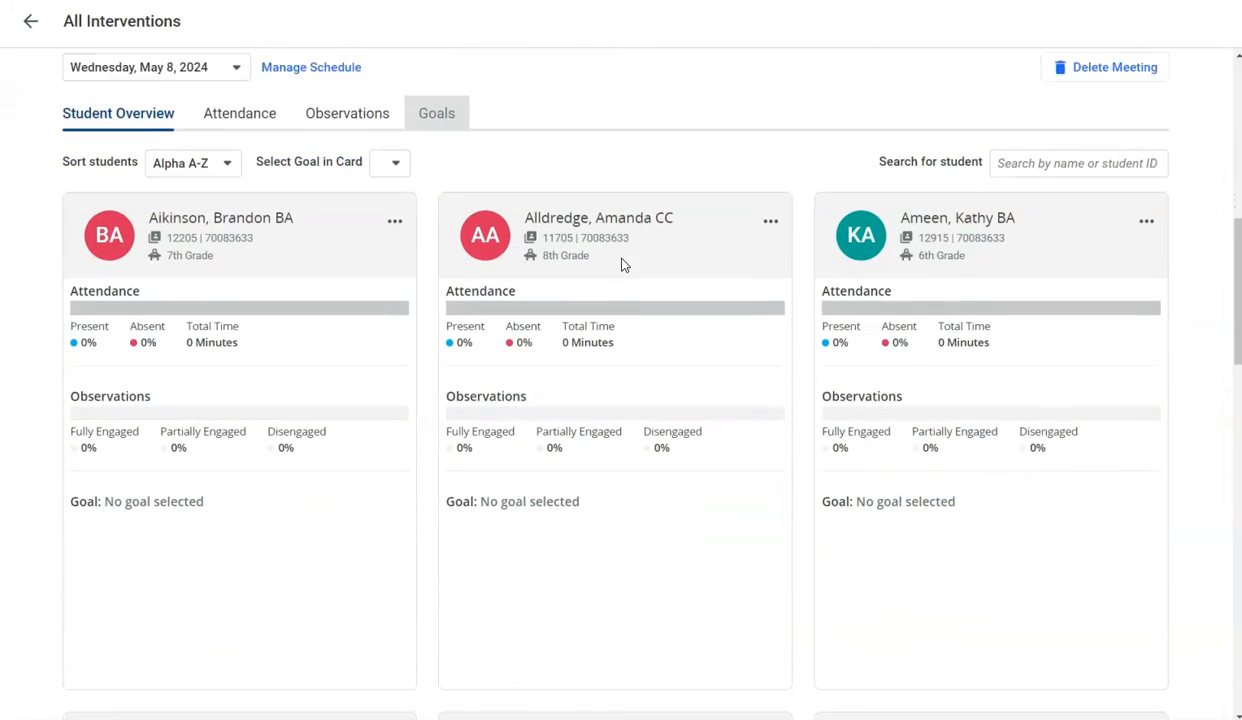
scroll(621, 266, "up", 2)
left_click(367, 340)
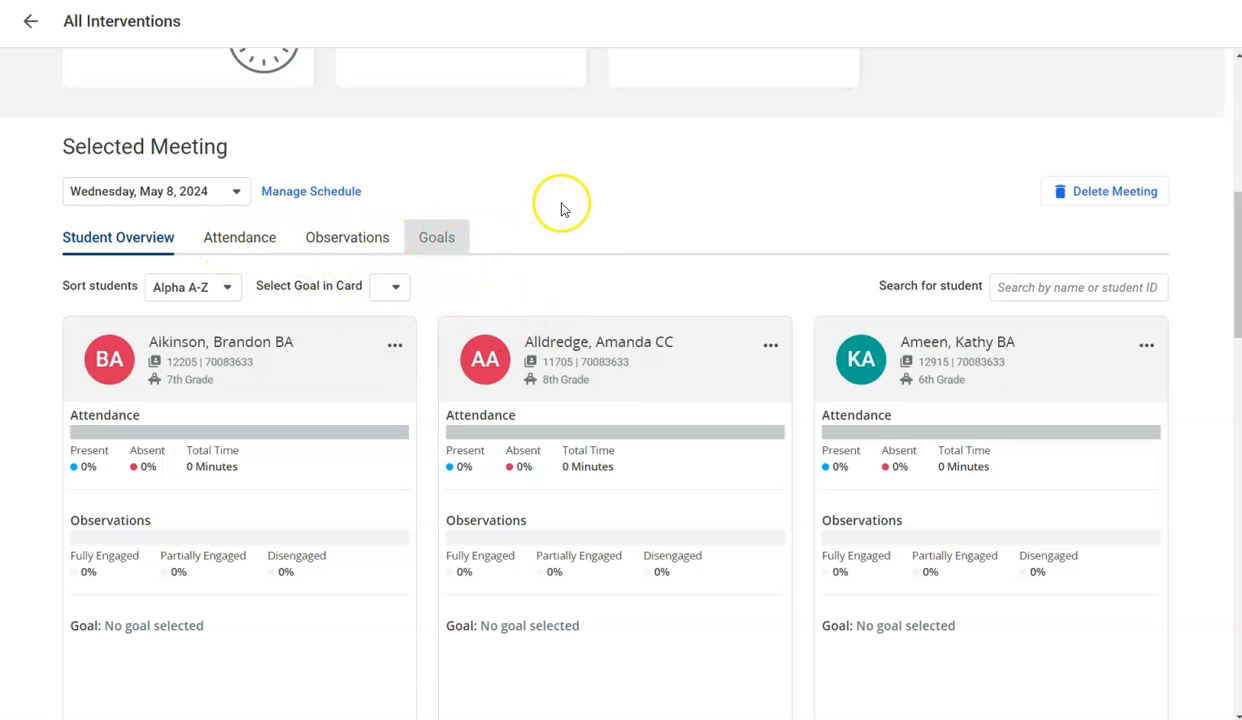
scroll(560, 208, "up", 5)
scroll(560, 208, "up", 1)
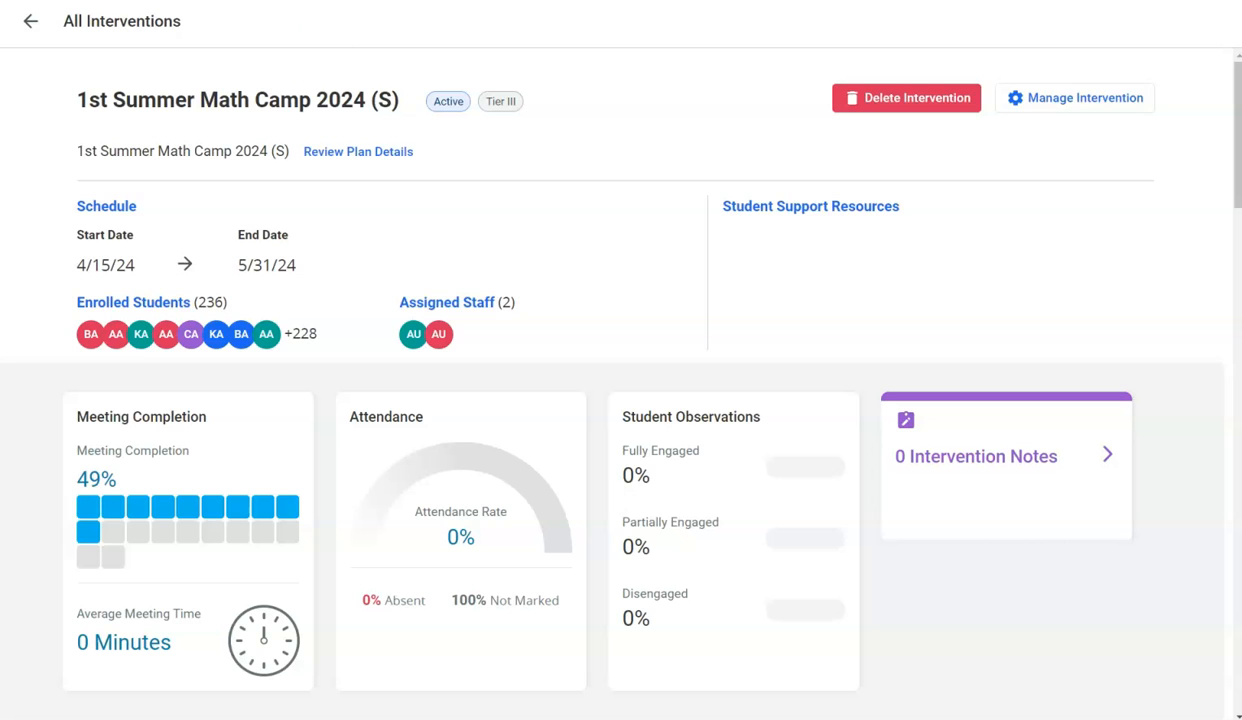
- Leave the intervention's page and return to the Classroom Student Search dashboard with the filtered Art 8 students
left_click(890, 2)
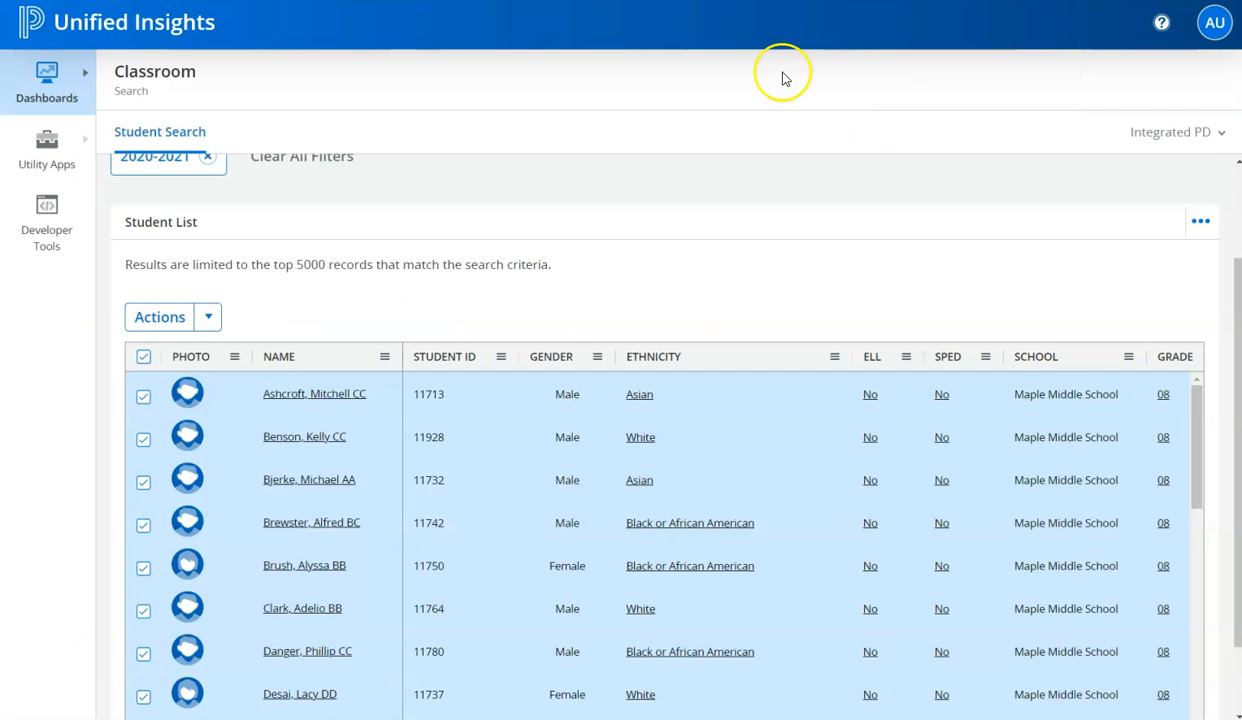
scroll(590, 323, "up", 2)
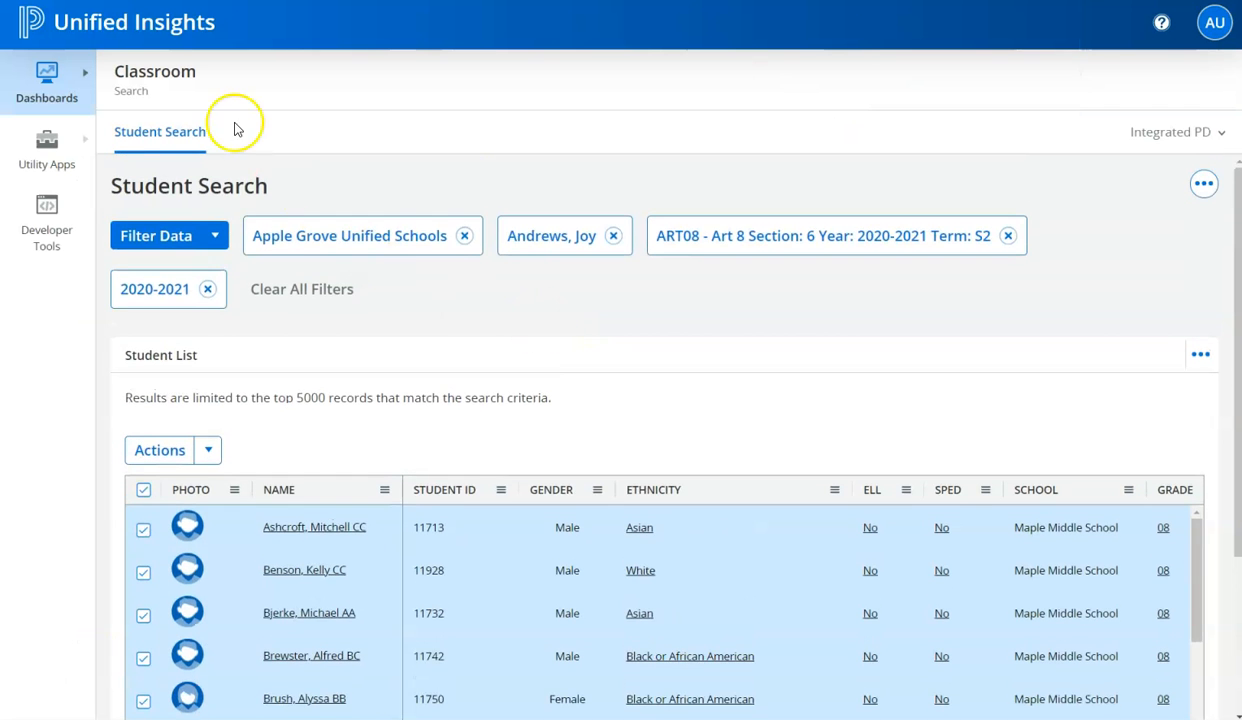
left_click(61, 110)
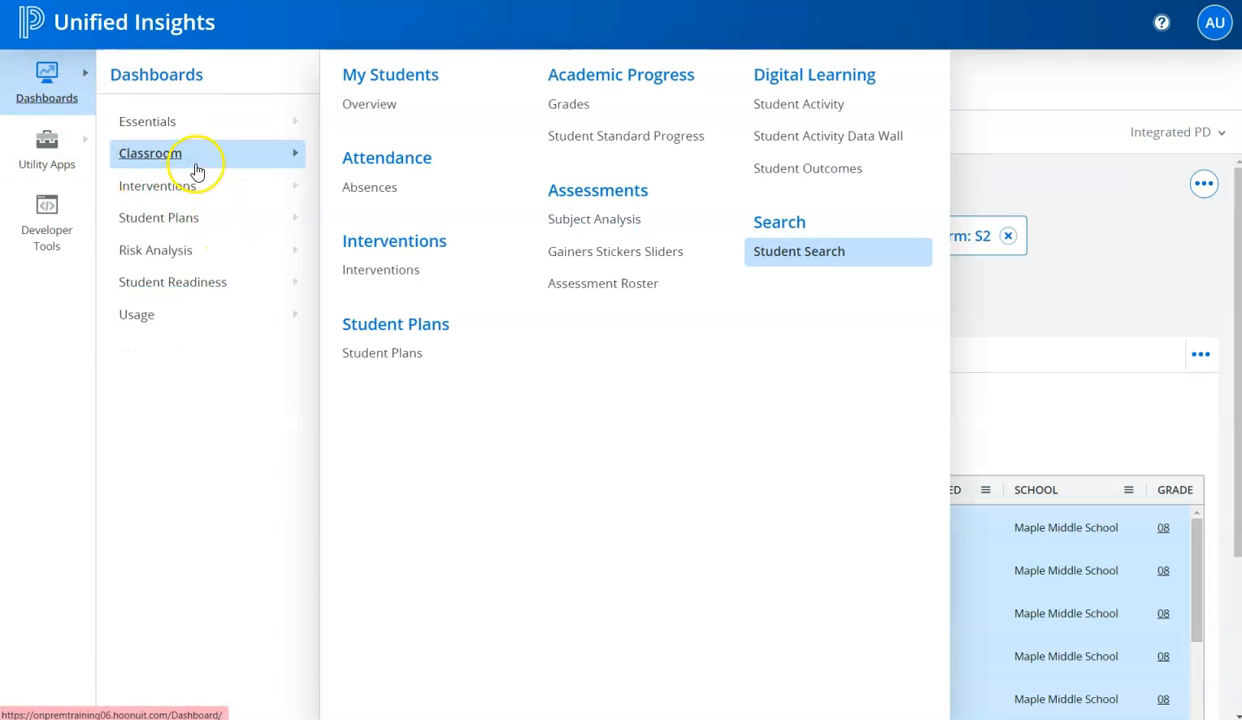
left_click(757, 256)
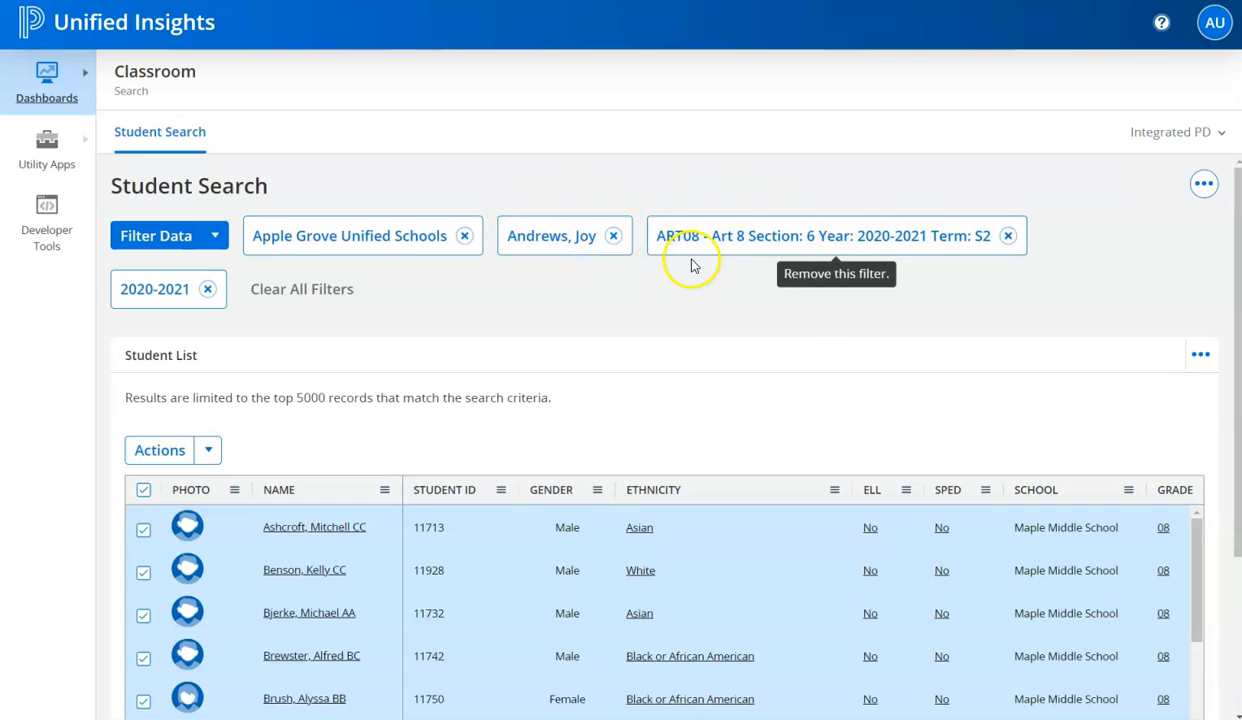
- Open the Add To MTSS Intervention dialog for all selected students in the Student List
scroll(449, 350, "down", 1)
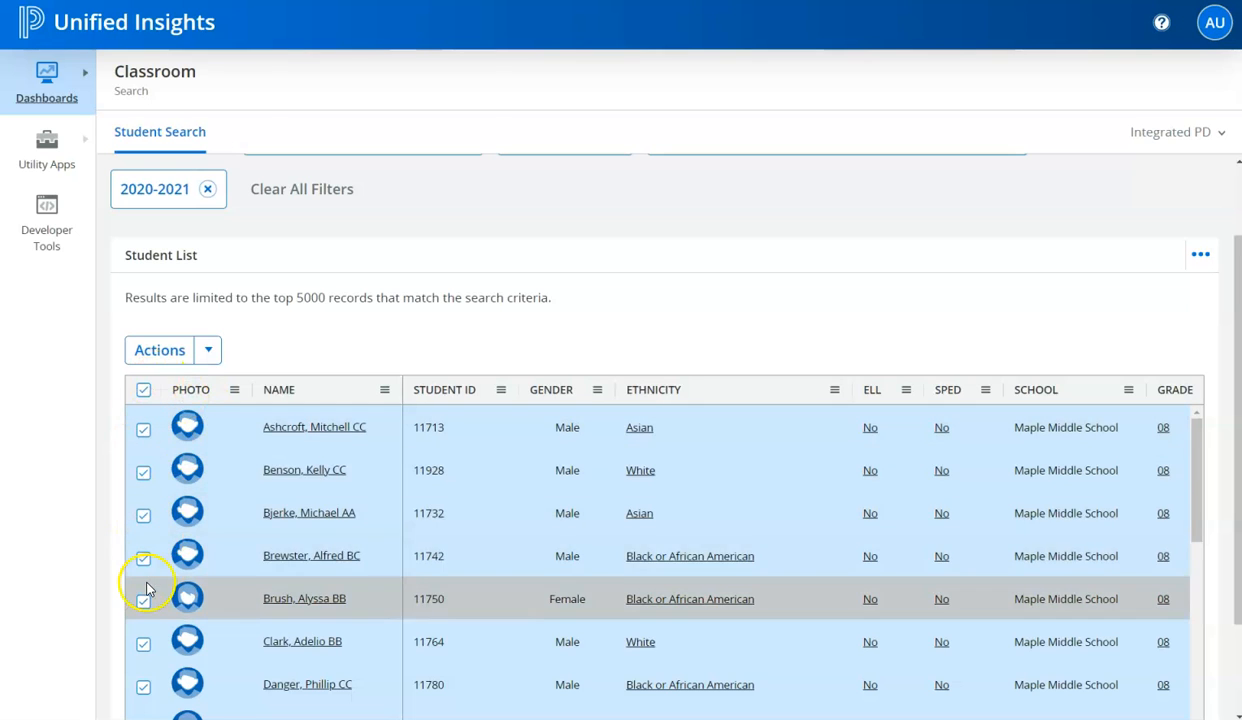
left_click(208, 350)
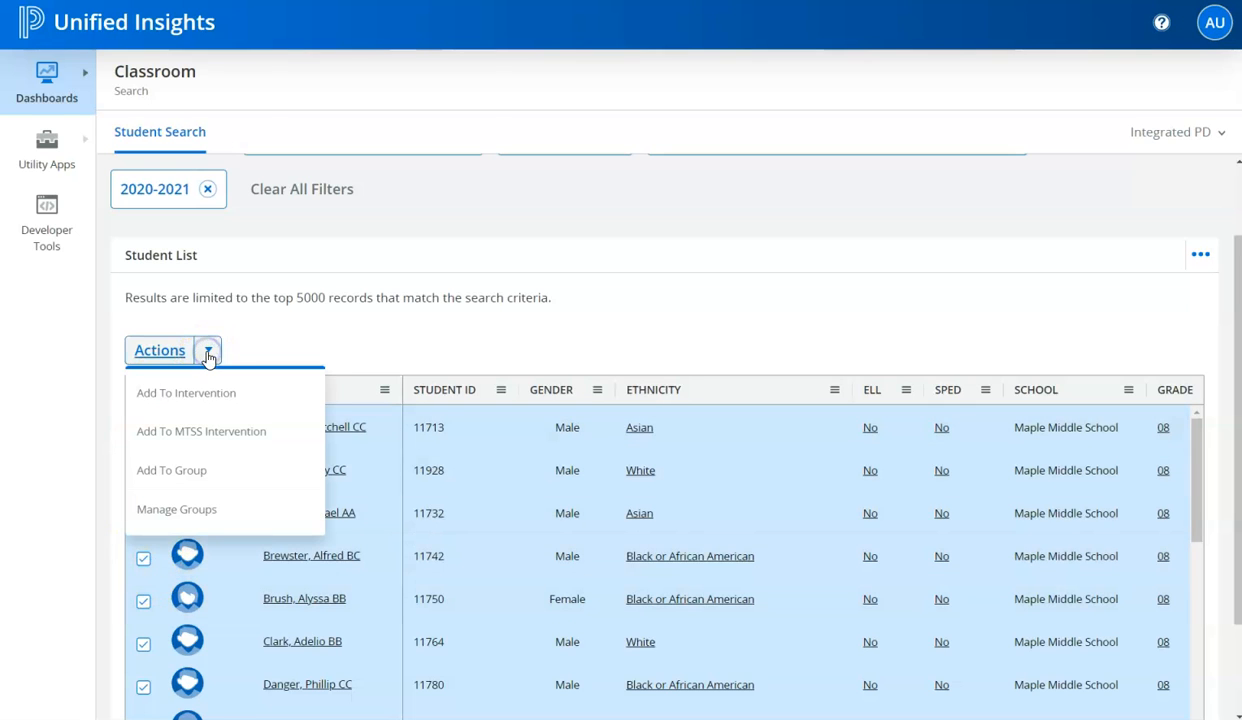
left_click(200, 434)
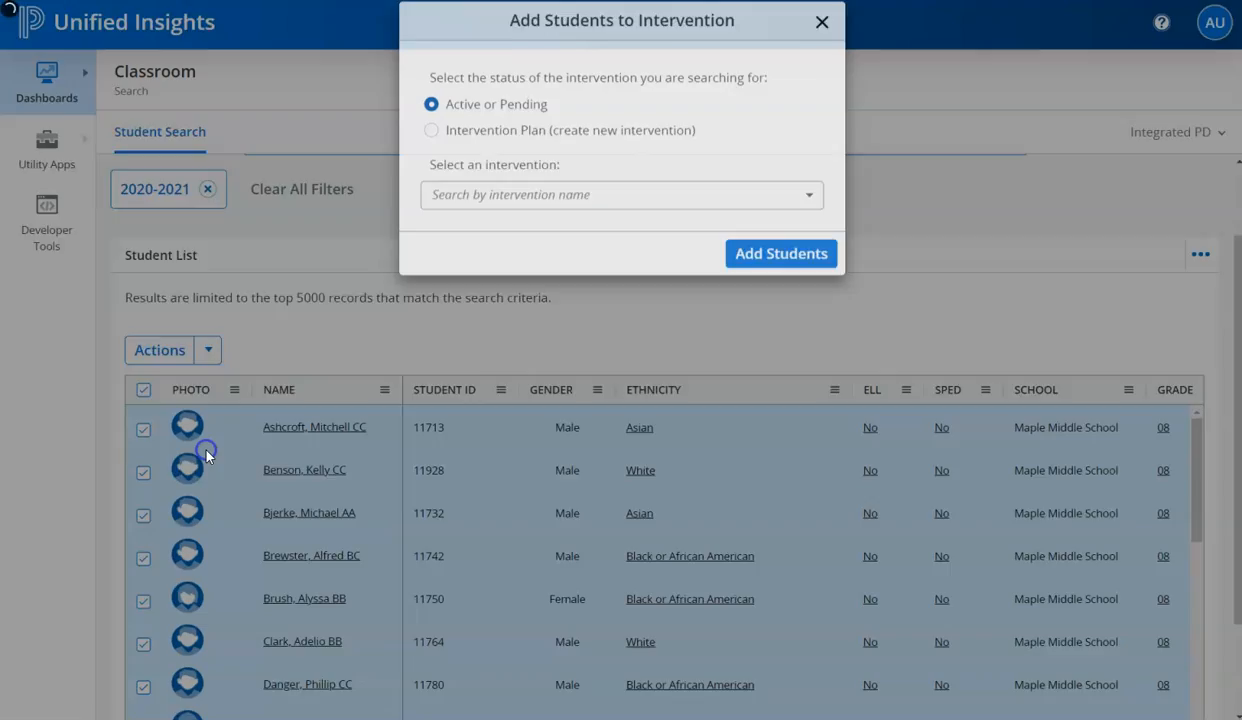